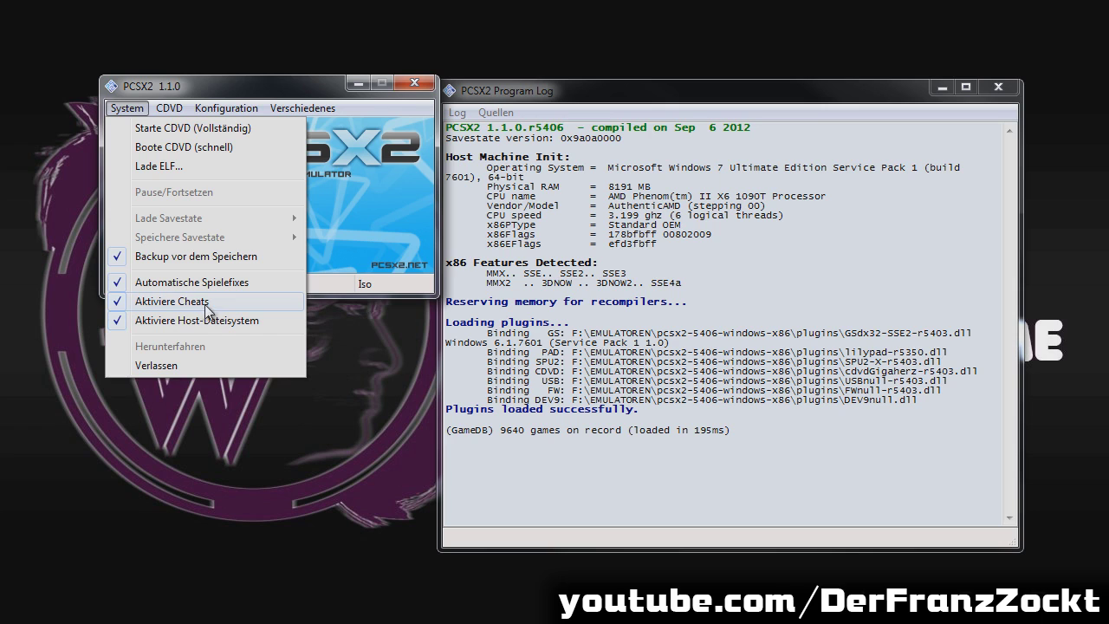
Review the system options and the disc source options, including the list of ISO images
mouse_move(169, 107)
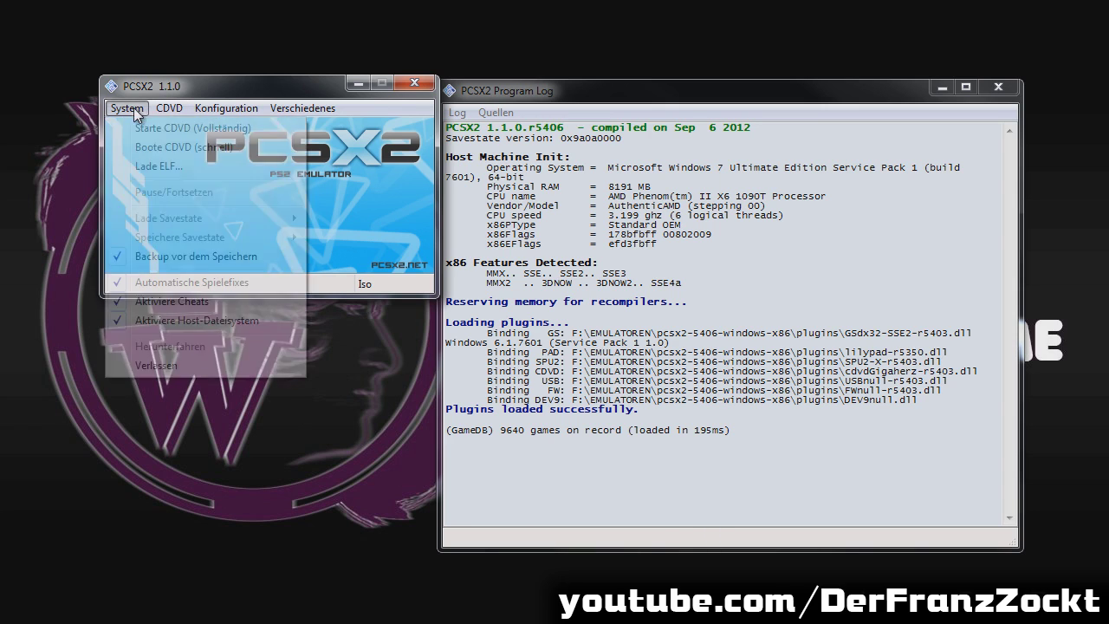
click(205, 92)
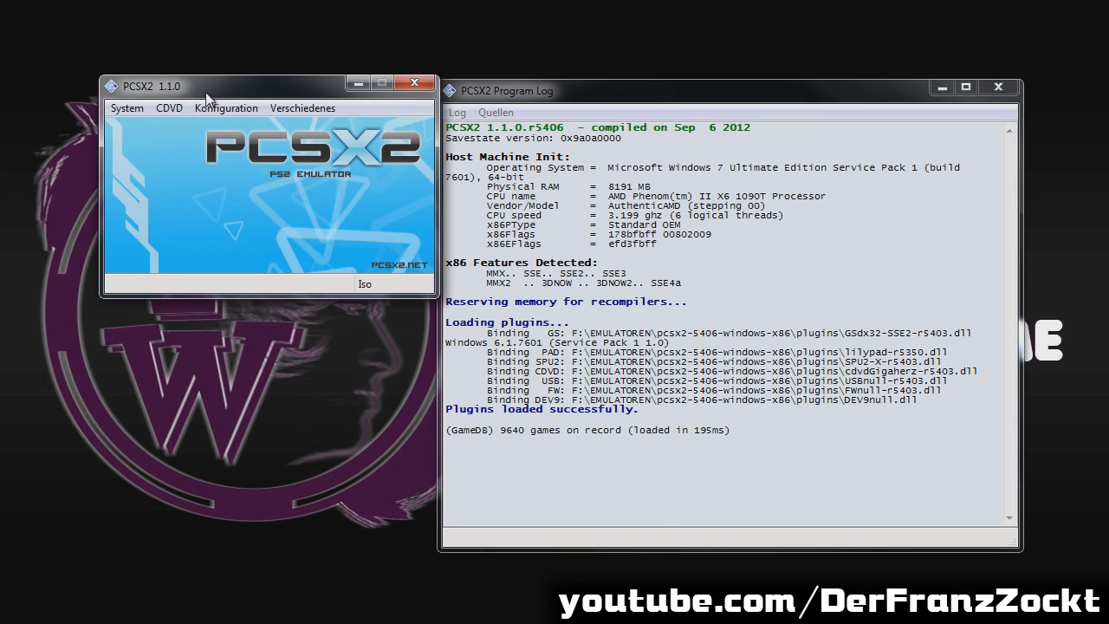
click(128, 107)
click(152, 88)
click(170, 109)
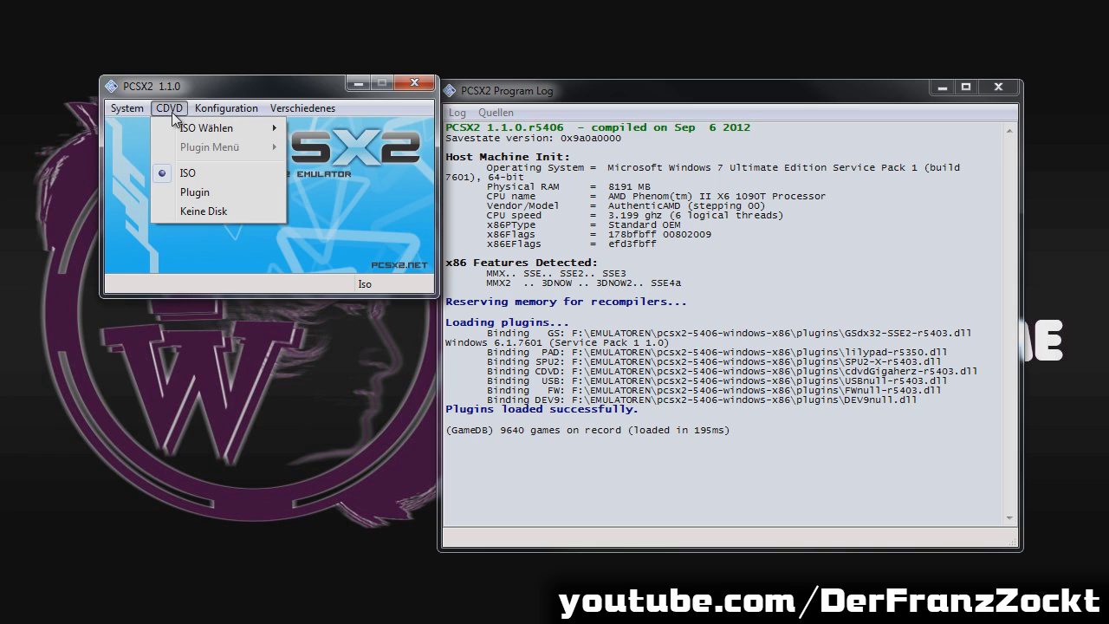
mouse_move(193, 131)
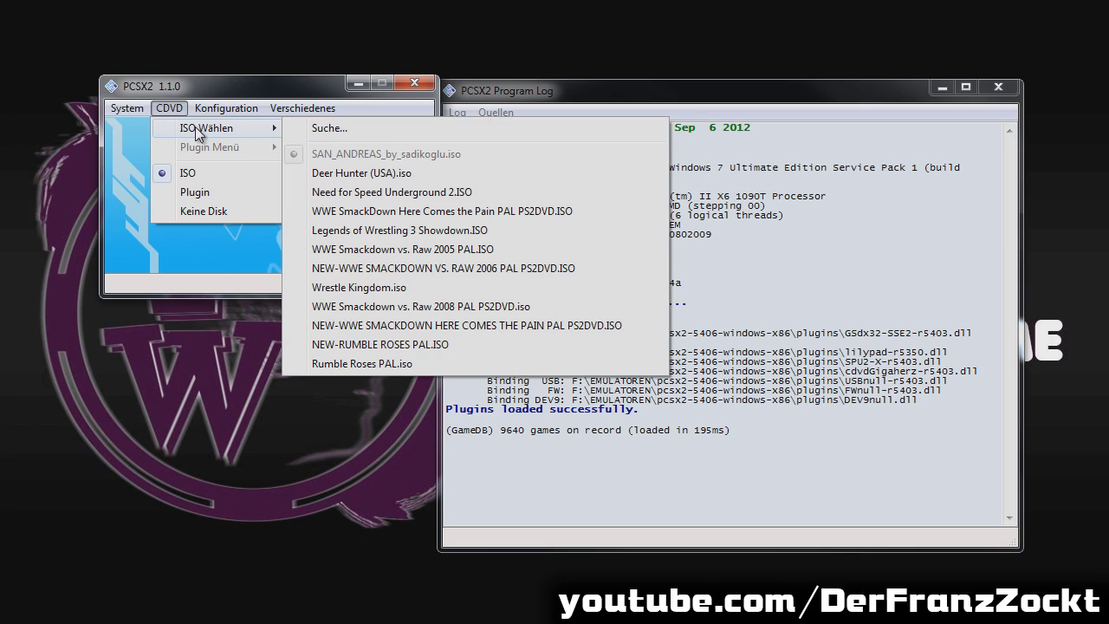
mouse_move(192, 107)
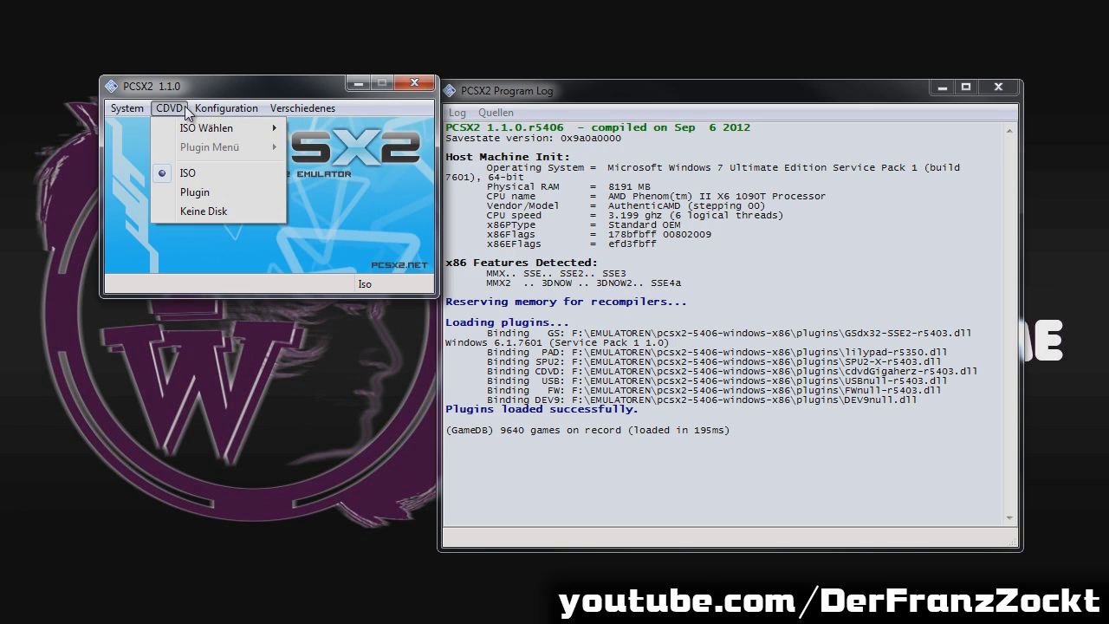
click(192, 87)
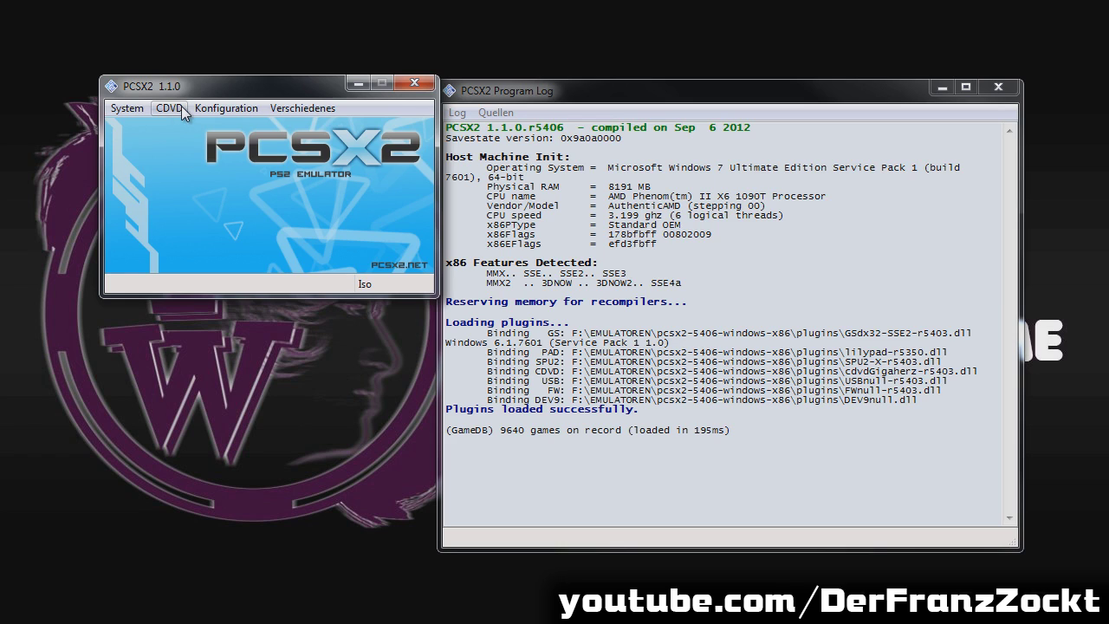
click(181, 110)
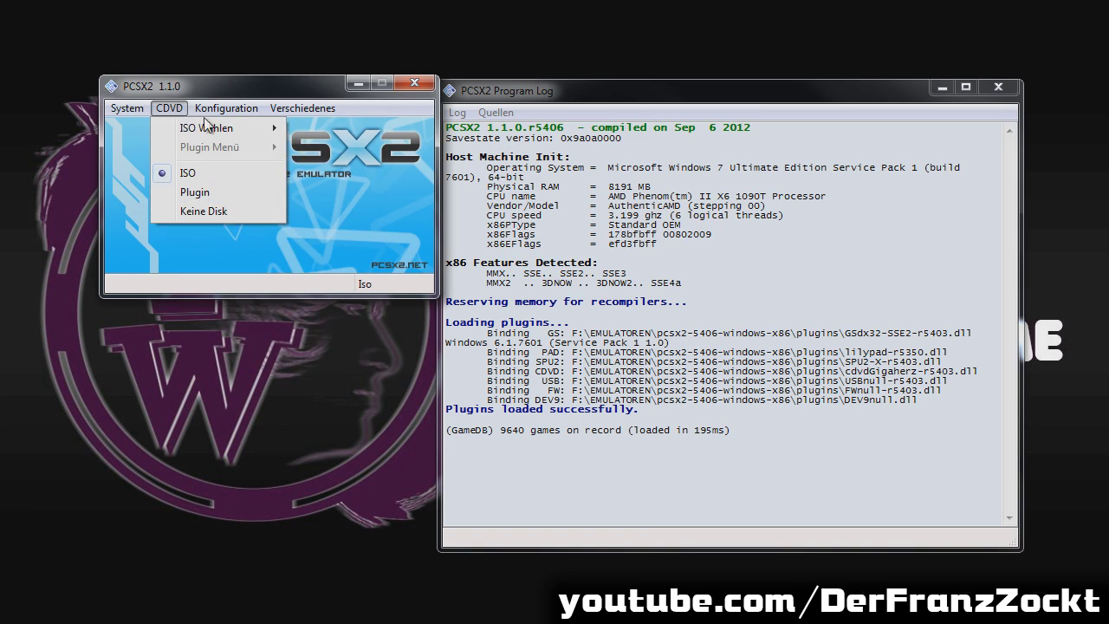
Open the emulation settings and review the EE/IOP, VUs and GS options
mouse_move(197, 113)
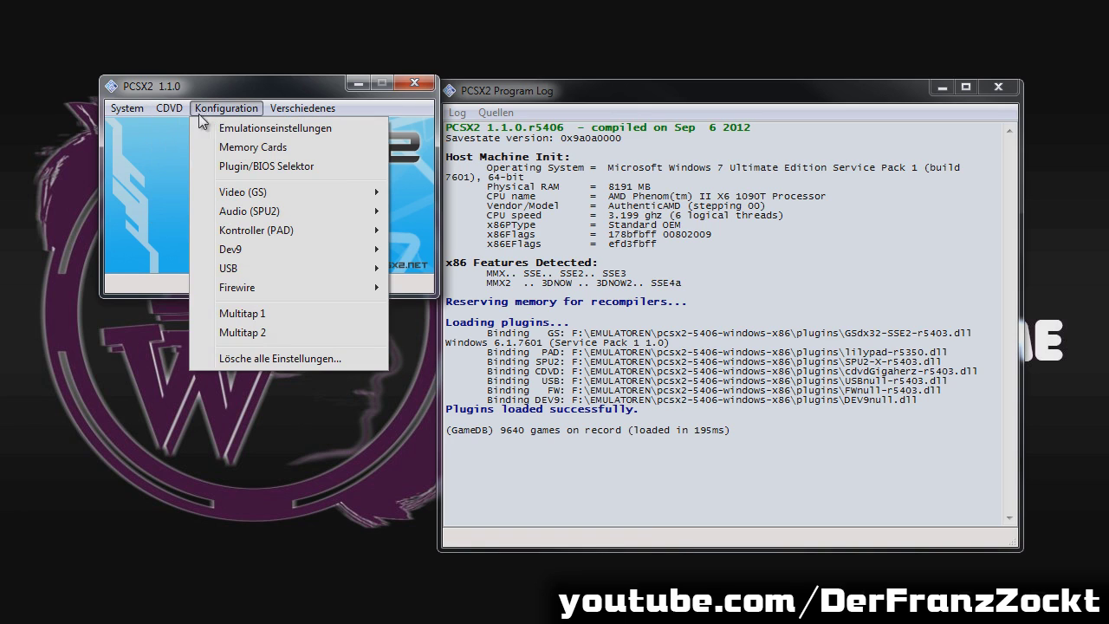
click(250, 132)
click(298, 118)
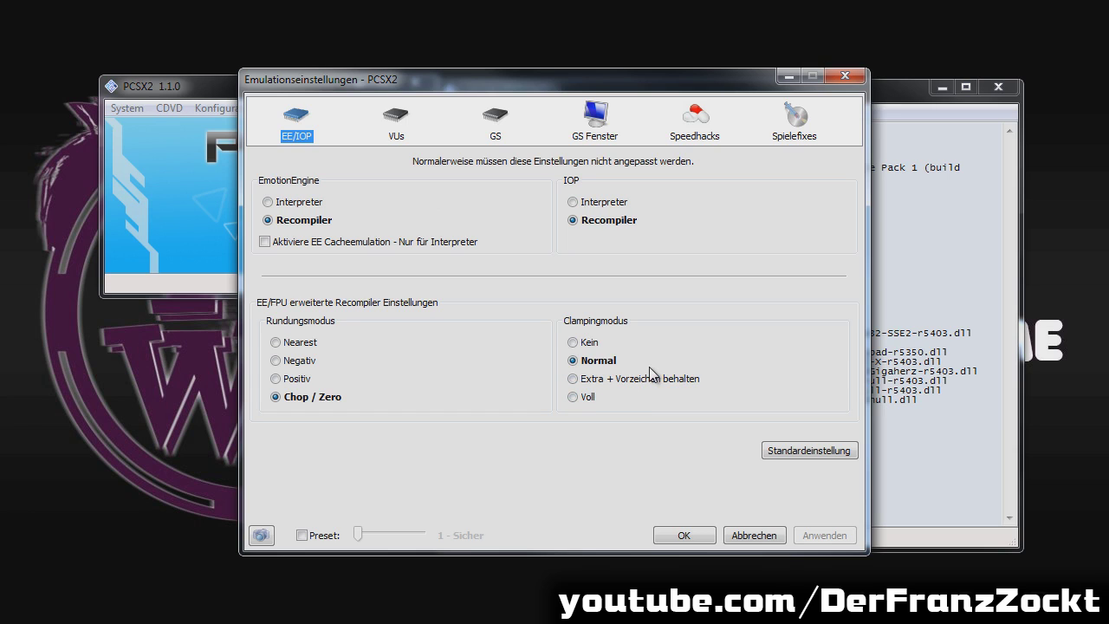
click(400, 130)
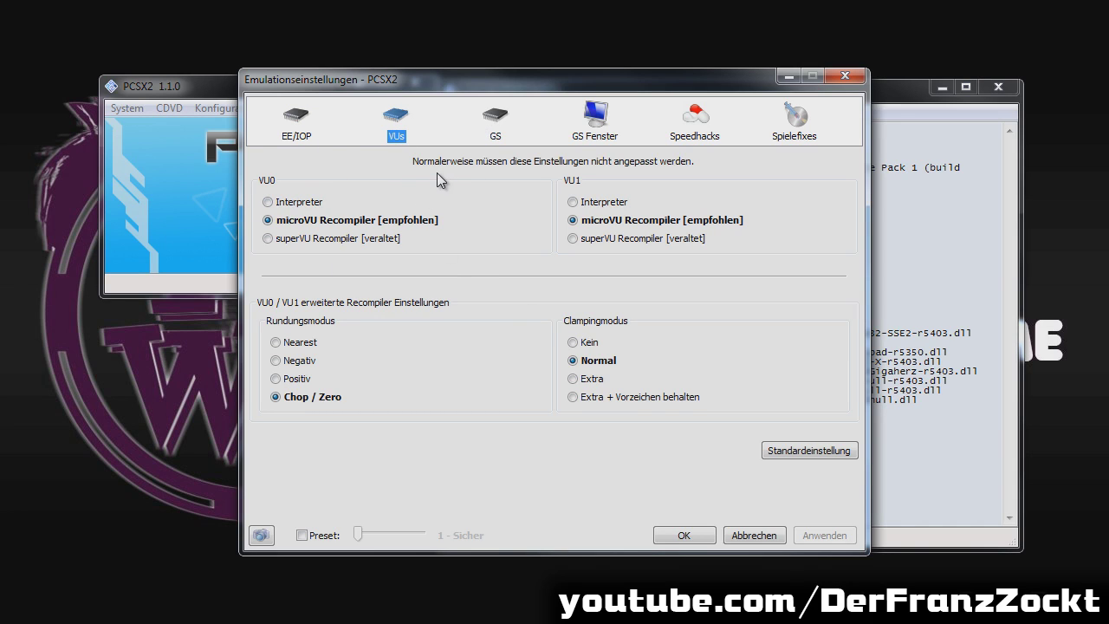
click(501, 120)
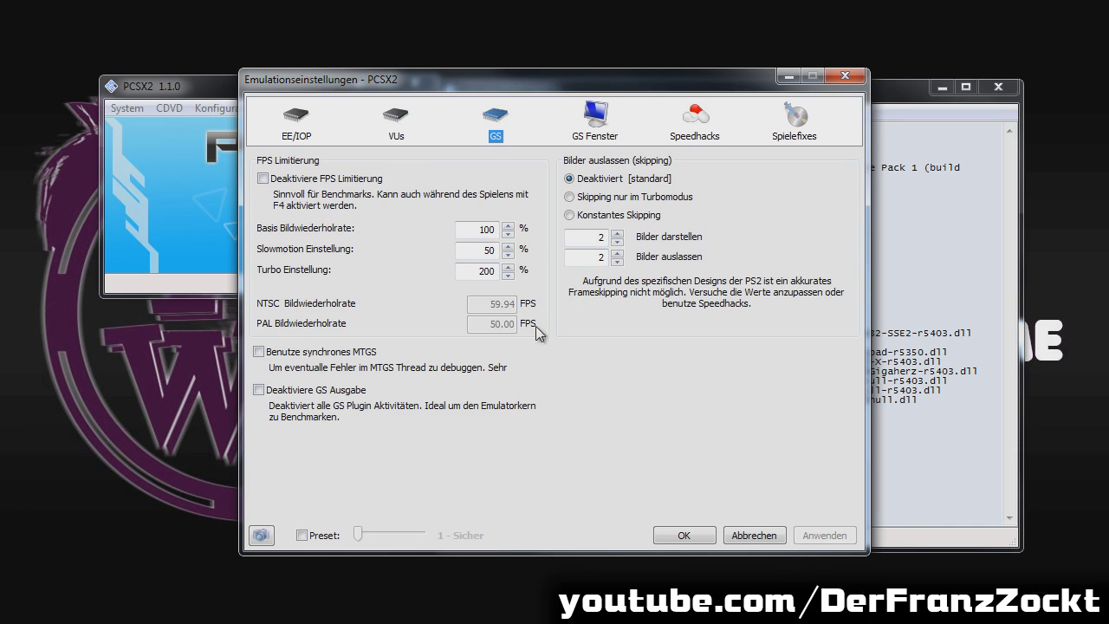
Try the Standard (4:3) aspect ratio in the GS window settings and return it to Widescreen (16:9)
click(593, 130)
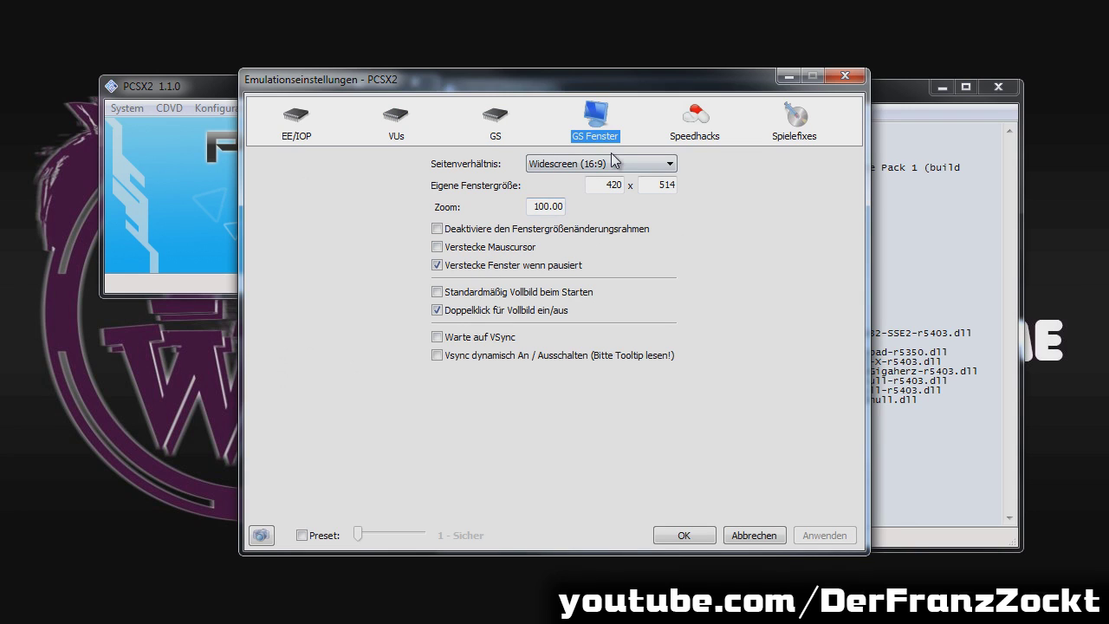
click(613, 162)
click(598, 179)
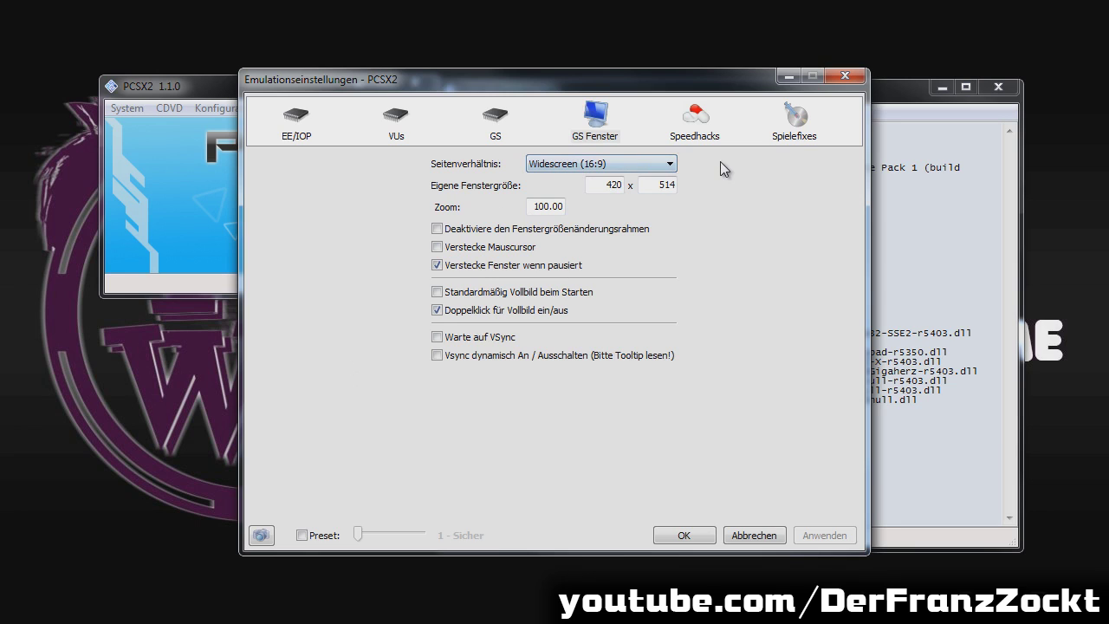
click(658, 164)
click(660, 188)
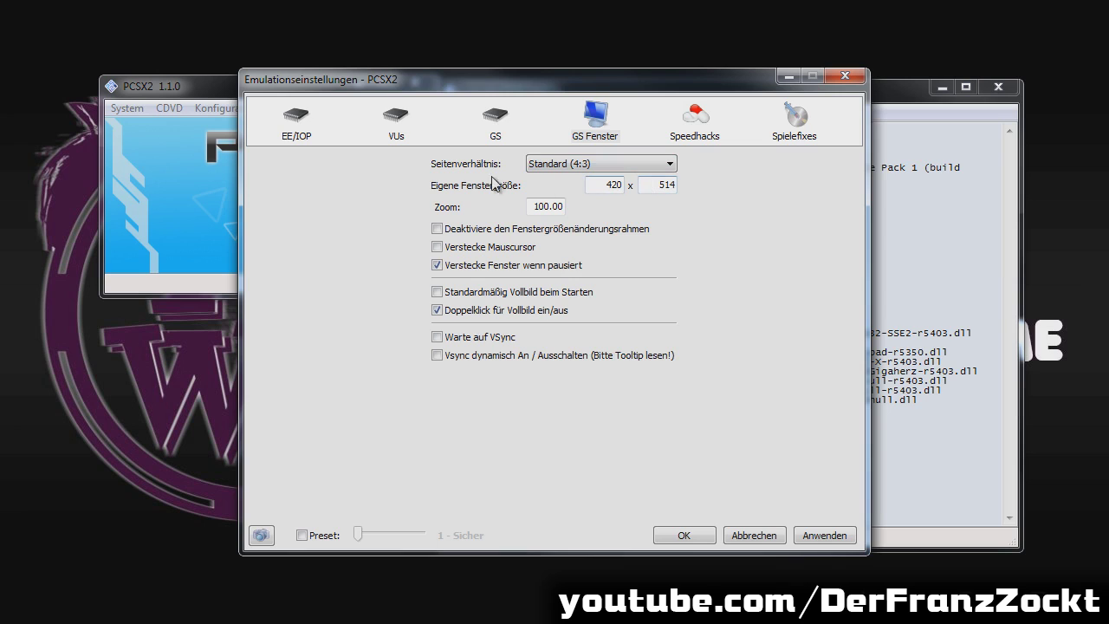
click(639, 167)
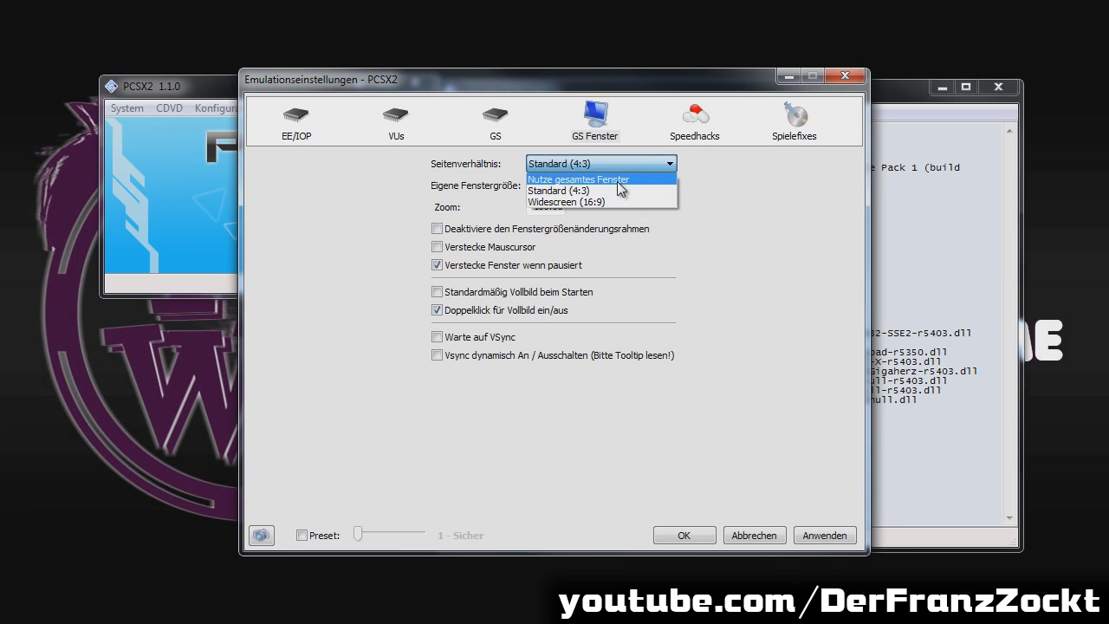
click(722, 191)
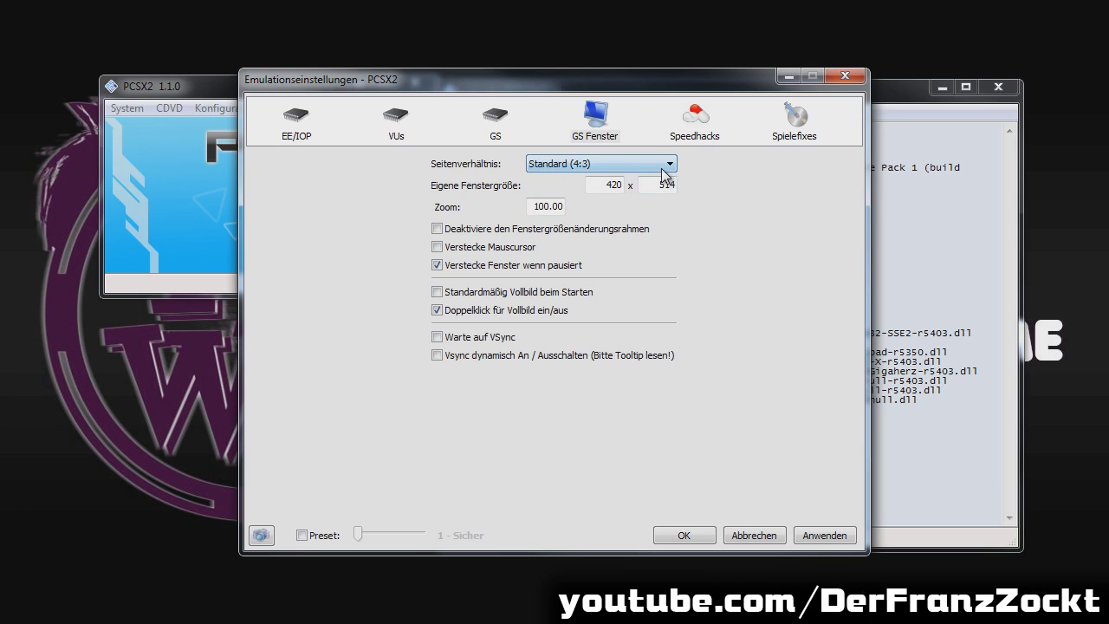
click(665, 173)
click(663, 200)
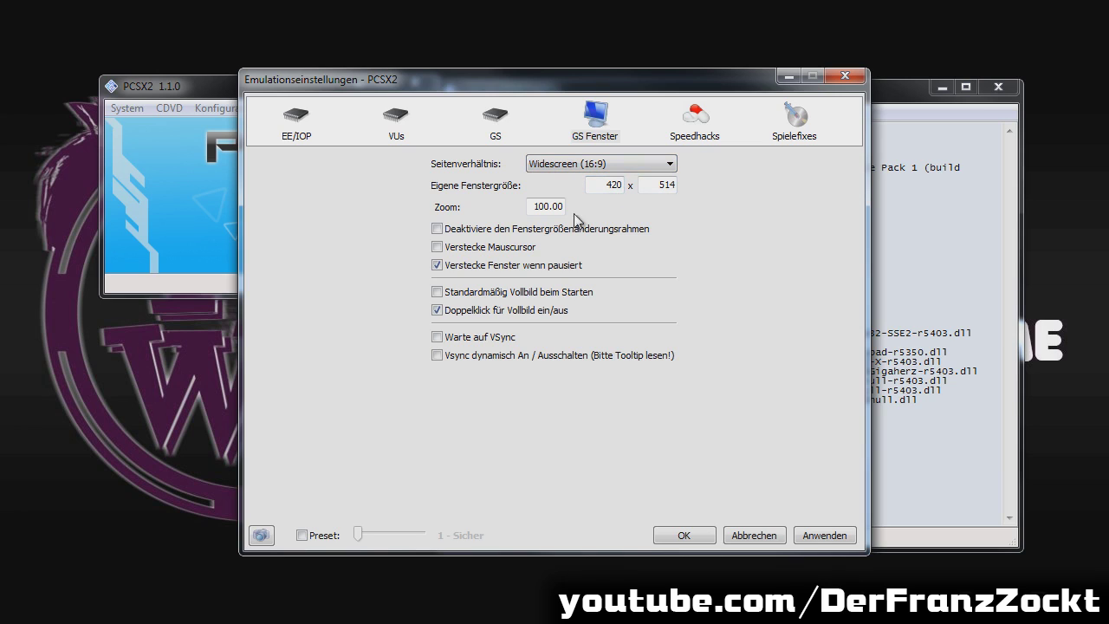
Review the speedhacks and game fixes, and close the emulation settings without saving
click(698, 131)
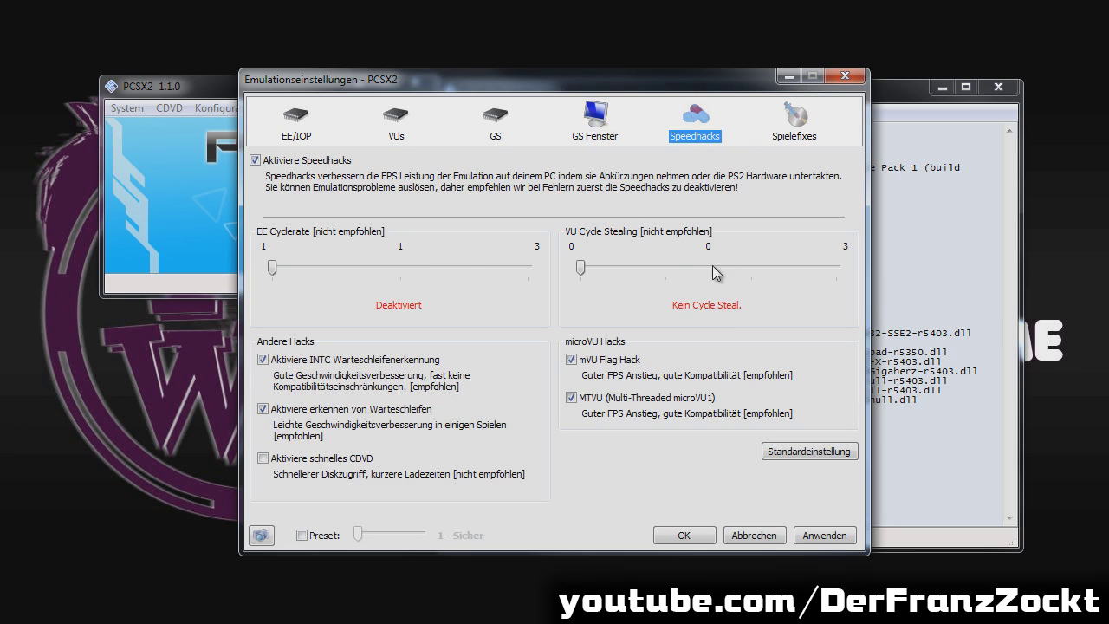
click(273, 266)
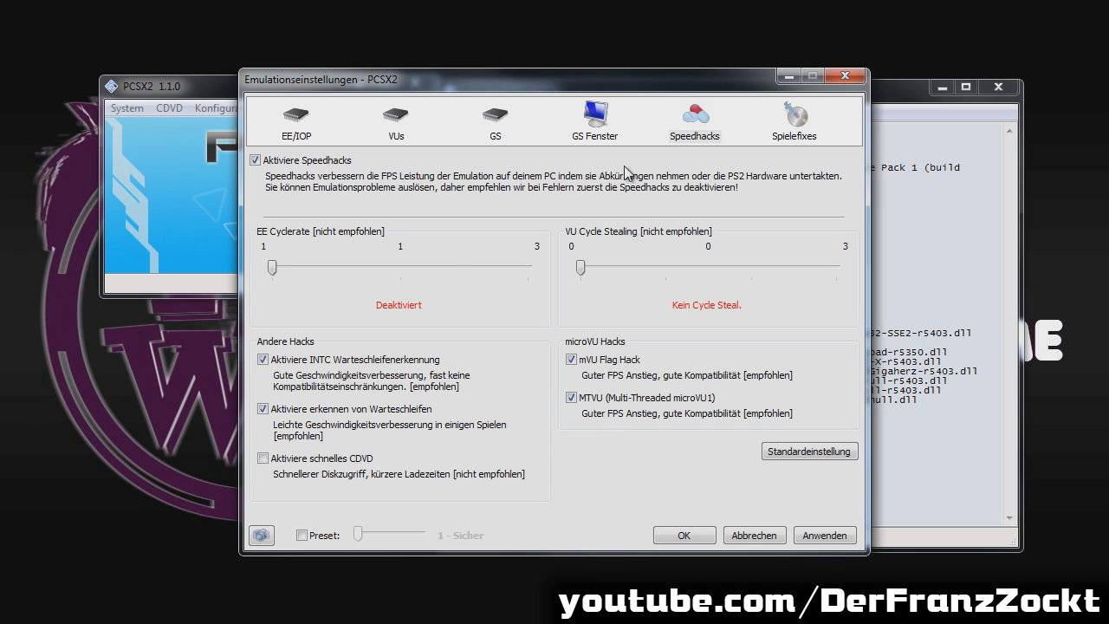
click(797, 115)
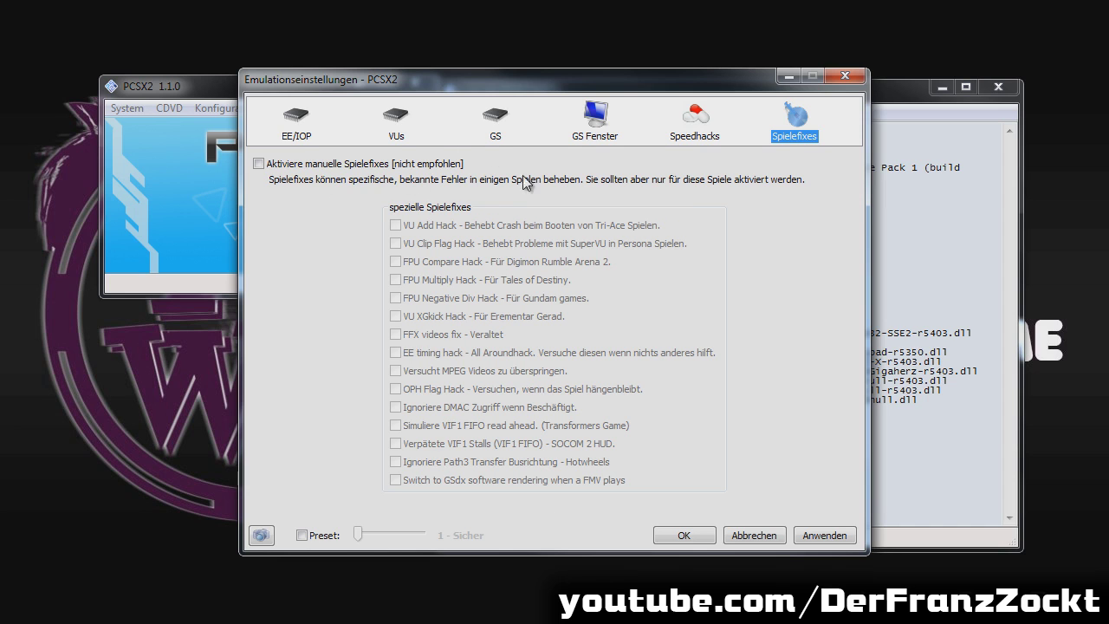
click(736, 534)
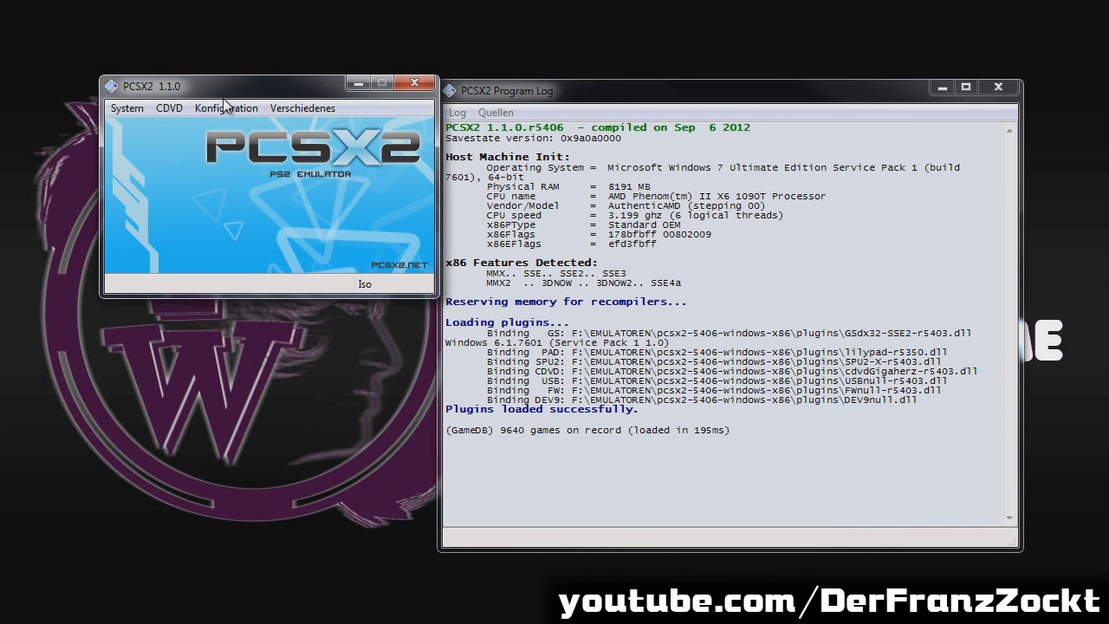
Open the Memory Card Manager, inspect the card assigned to Port-1, and close the manager
click(228, 109)
click(252, 147)
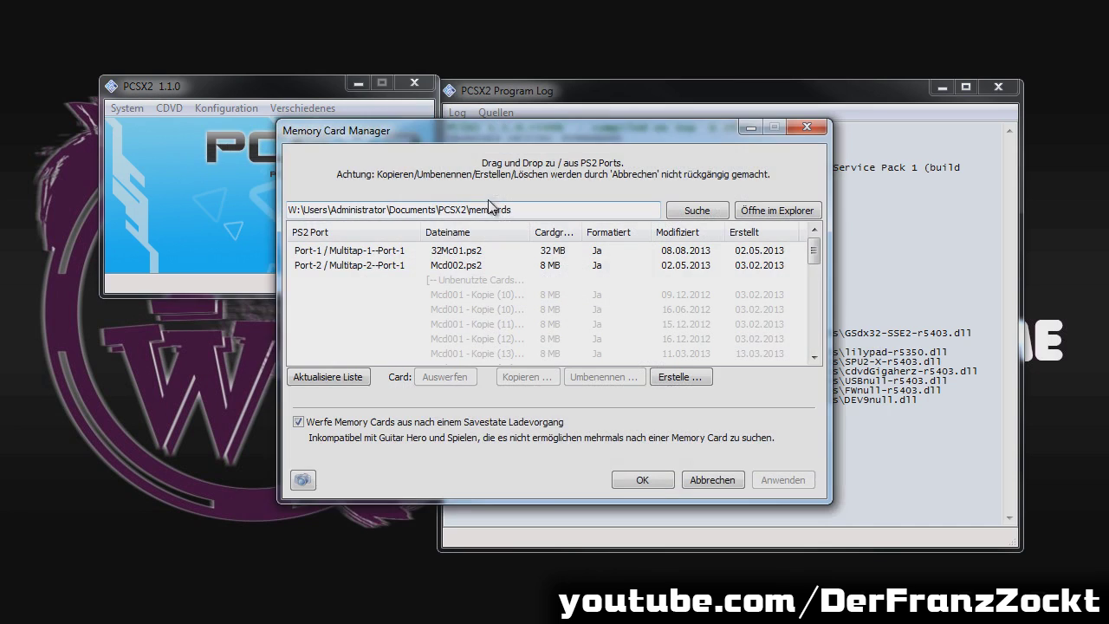
drag(479, 131, 442, 122)
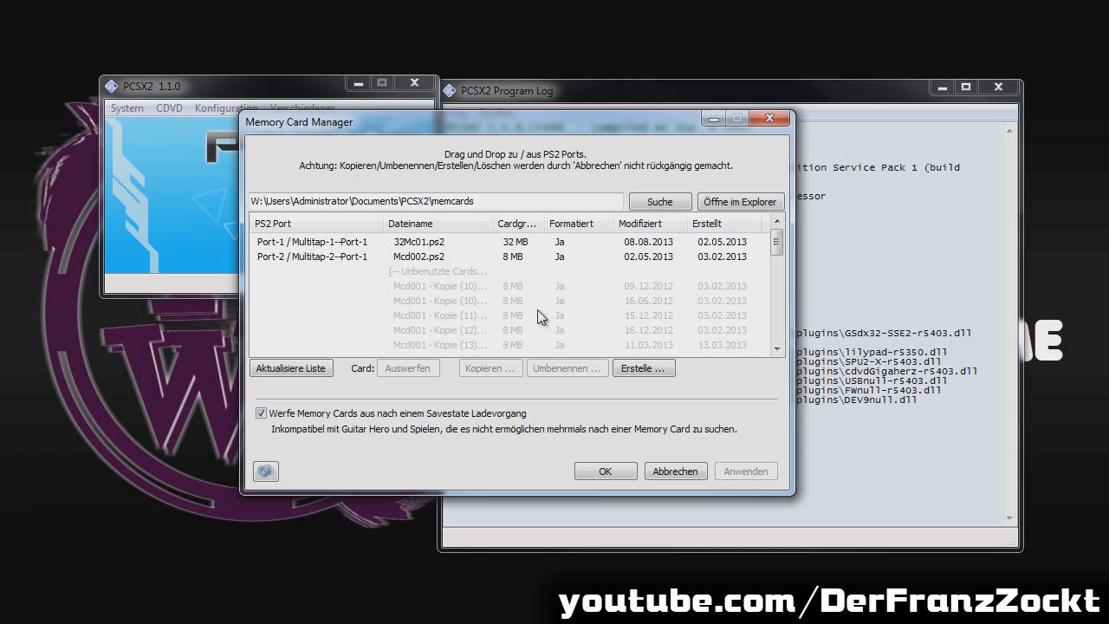
click(534, 257)
click(598, 242)
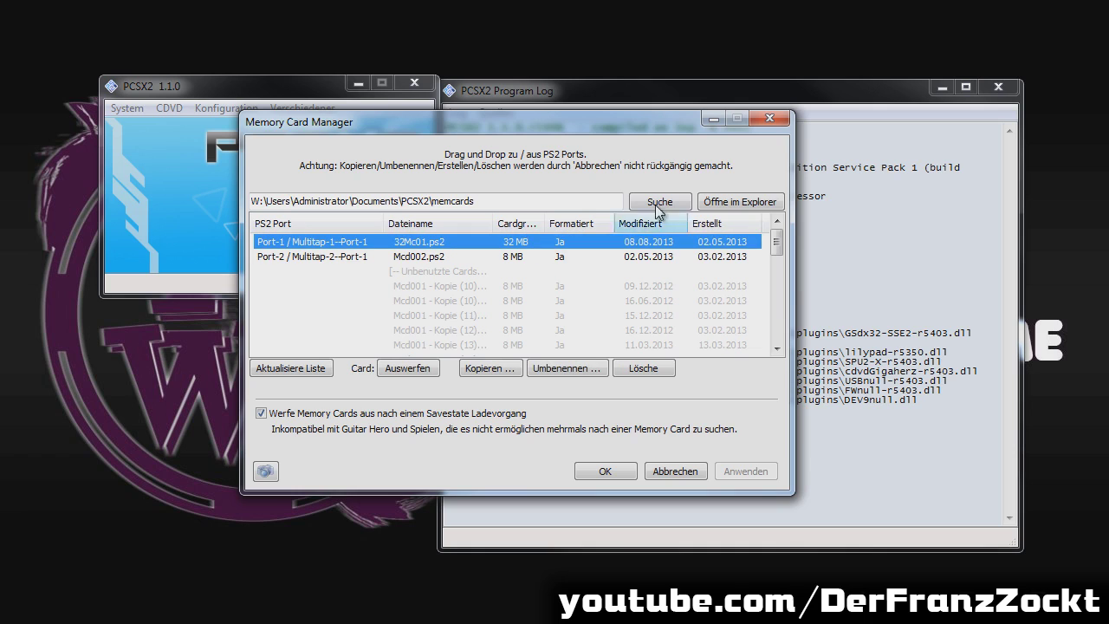
click(767, 124)
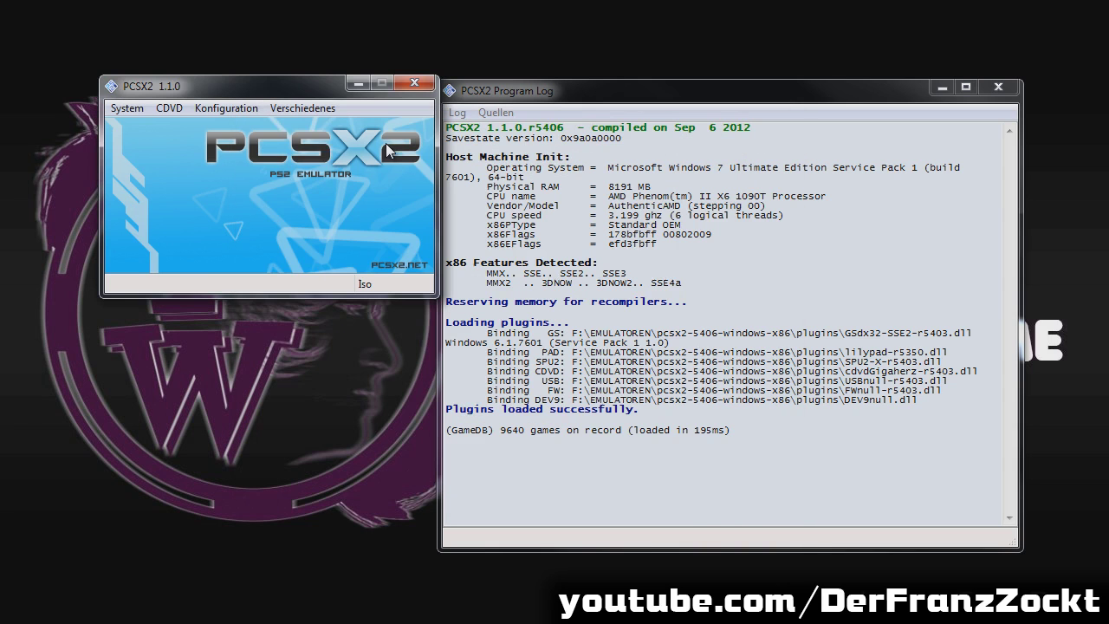
Open the plugin and BIOS selector and review its folder paths, BIOS ROM list and plugin selection
click(250, 109)
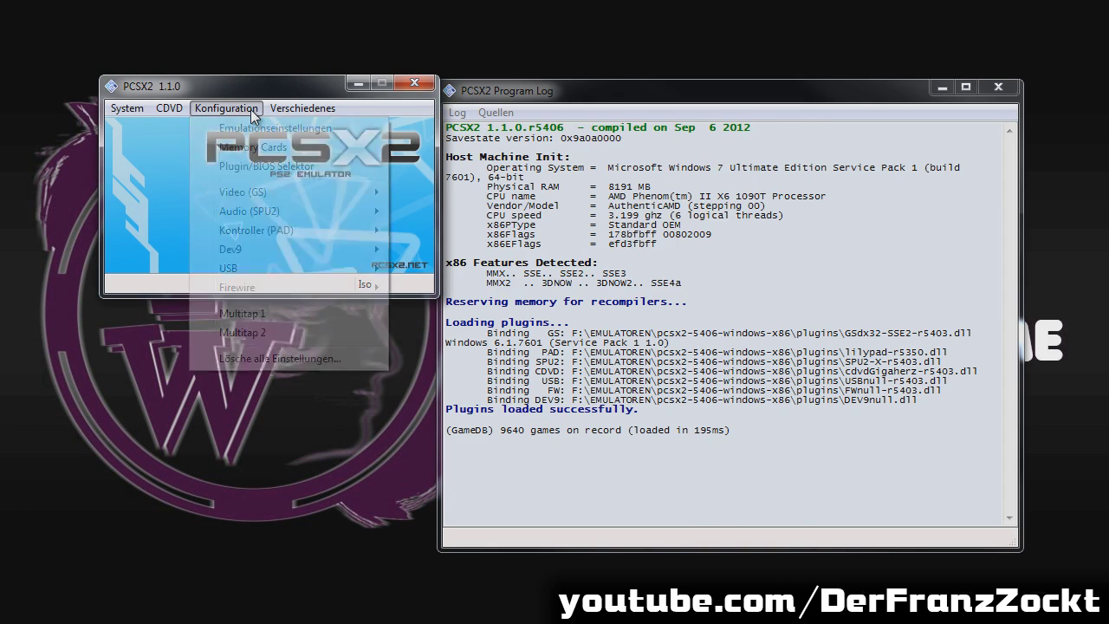
click(273, 168)
drag(489, 90, 442, 91)
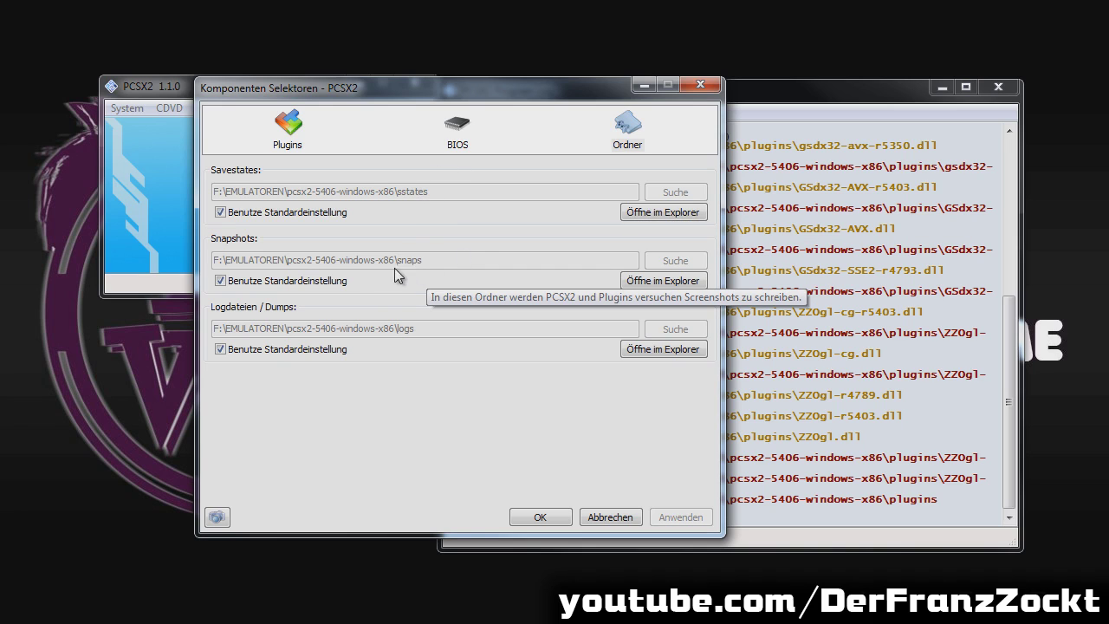
drag(380, 90, 446, 80)
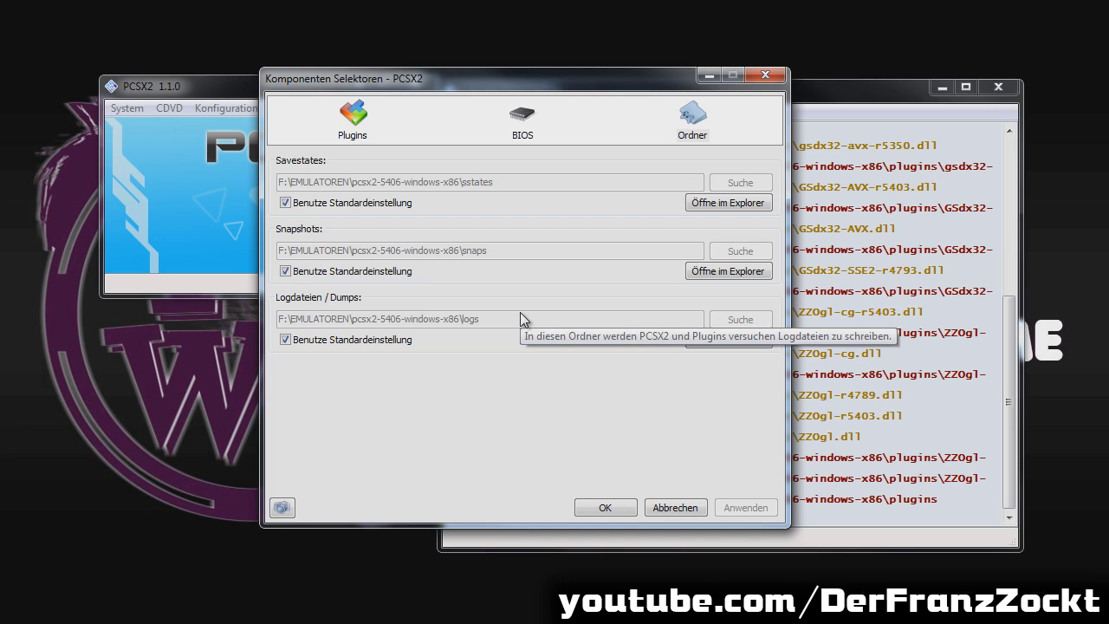
click(522, 112)
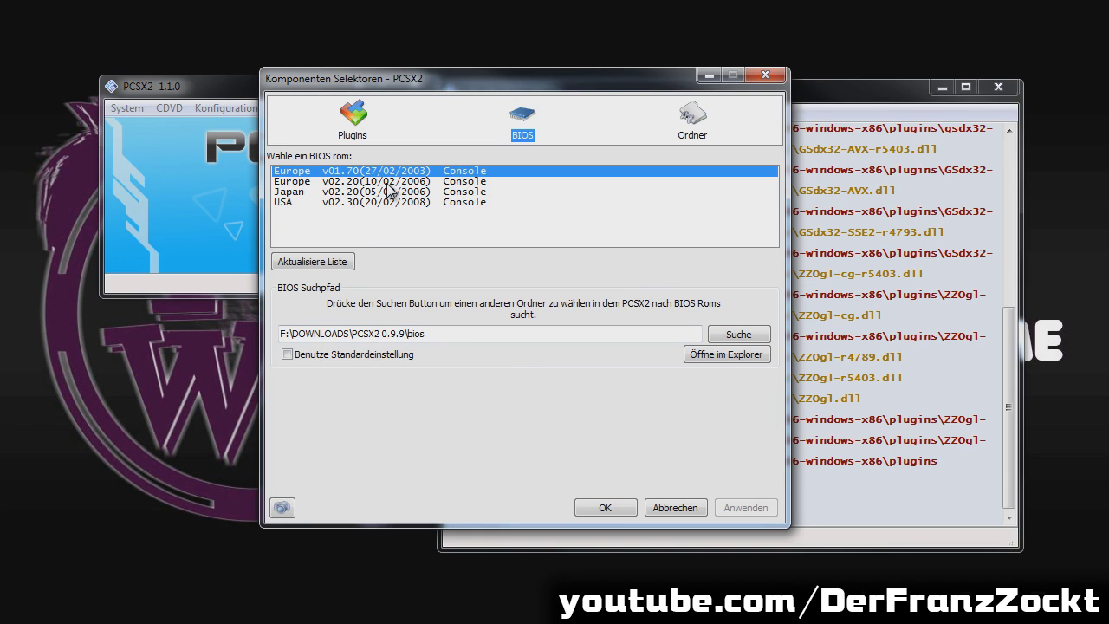
click(357, 125)
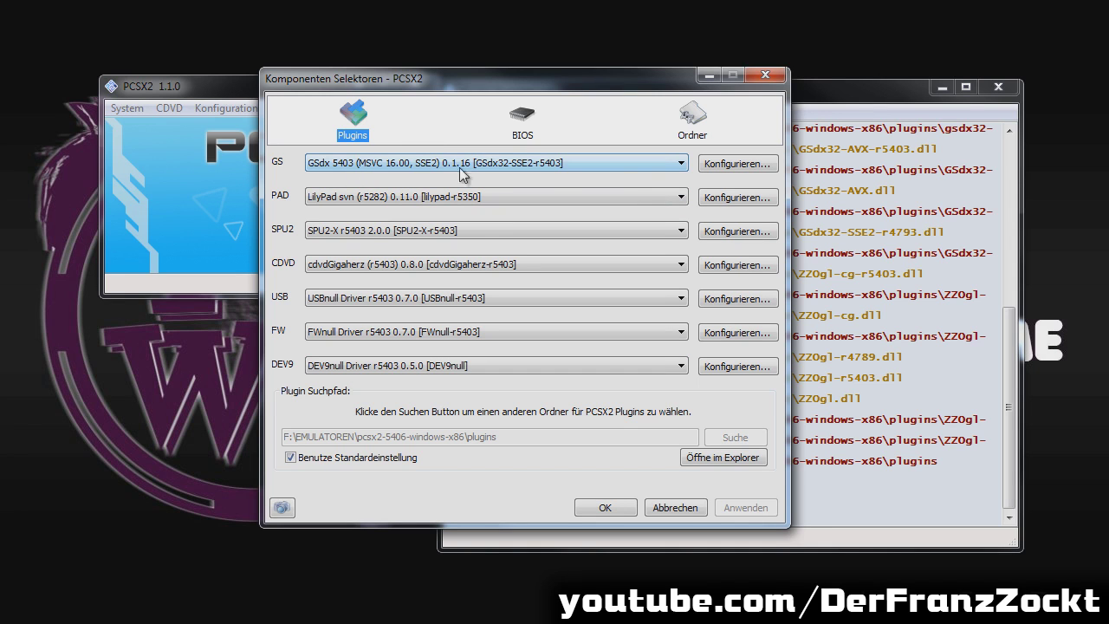
Open the GS plugin's configuration, check the adapter choice and select Direct3D11 (Hardware) as the renderer
click(710, 165)
drag(612, 76, 775, 49)
click(695, 157)
click(707, 154)
click(756, 176)
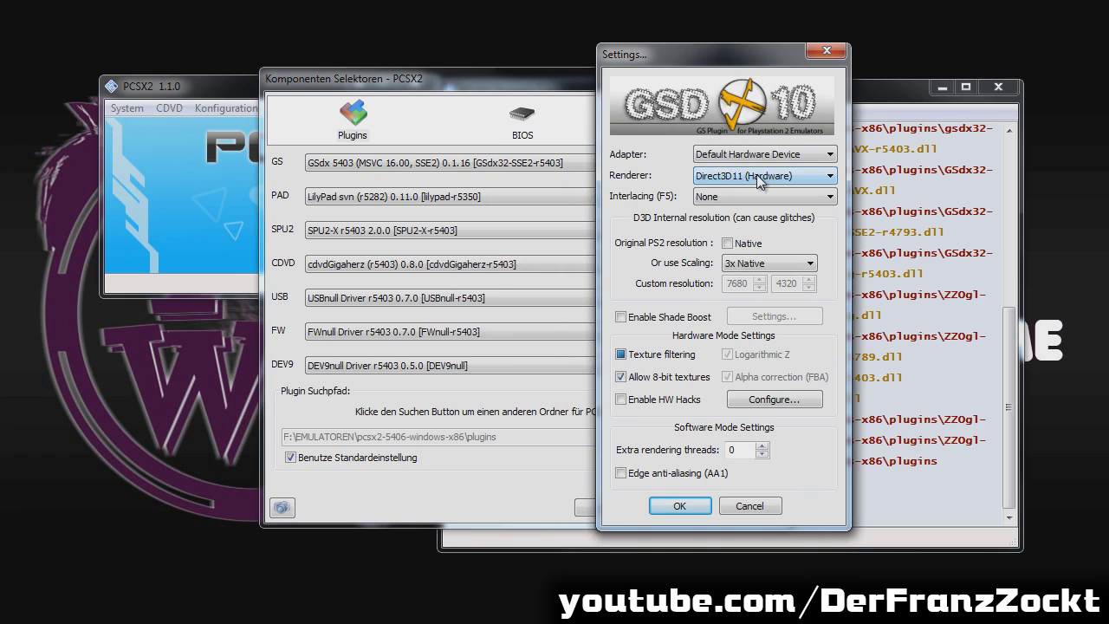
click(758, 179)
click(667, 179)
click(703, 182)
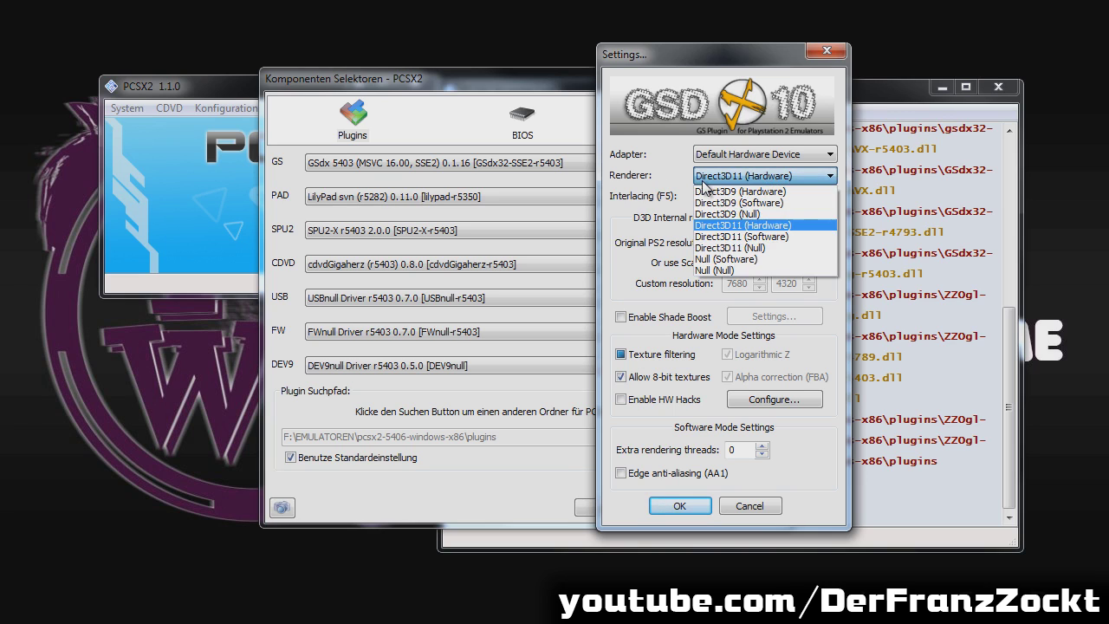
click(735, 227)
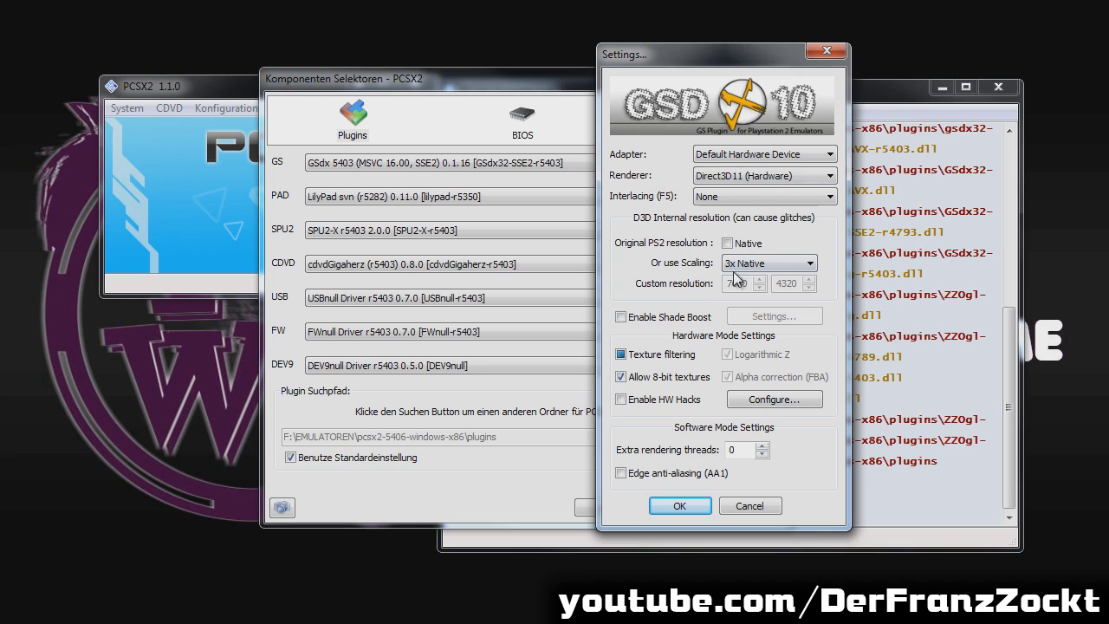
Toggle native PS2 resolution on and off, browse the internal resolution scaling options including Custom, and return to 3x Native
click(726, 243)
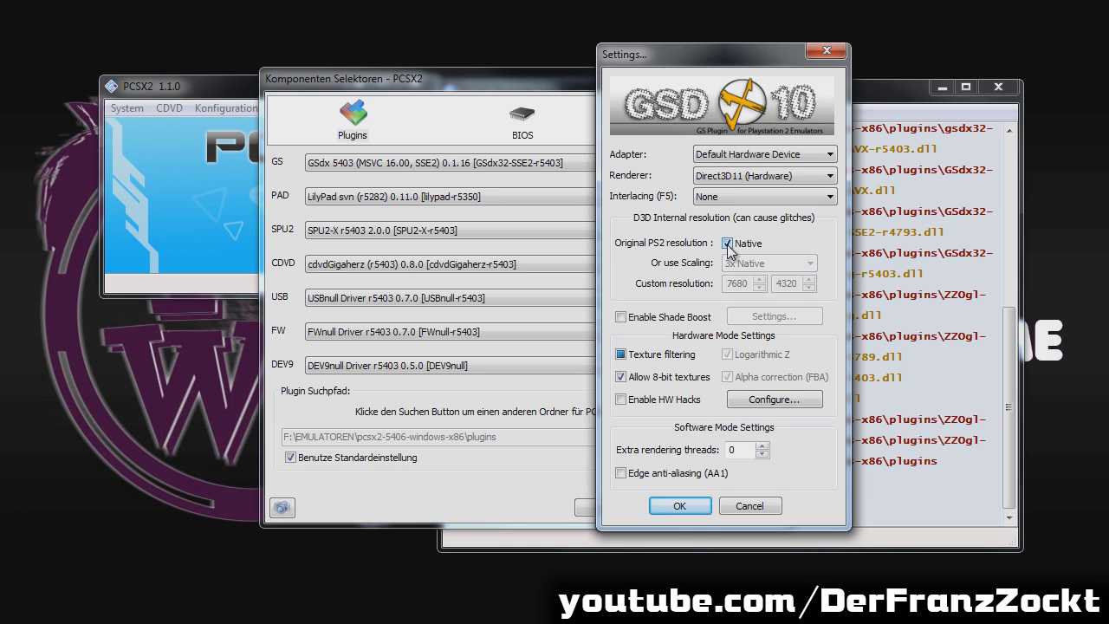
click(728, 245)
click(788, 264)
click(793, 268)
click(780, 267)
click(760, 278)
click(761, 269)
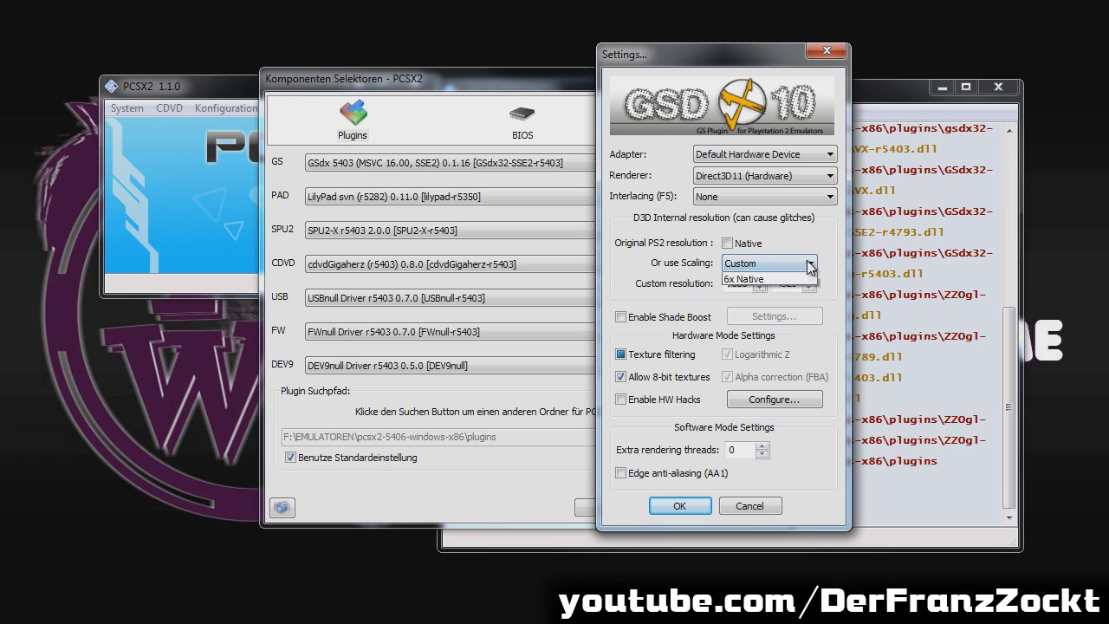
click(775, 304)
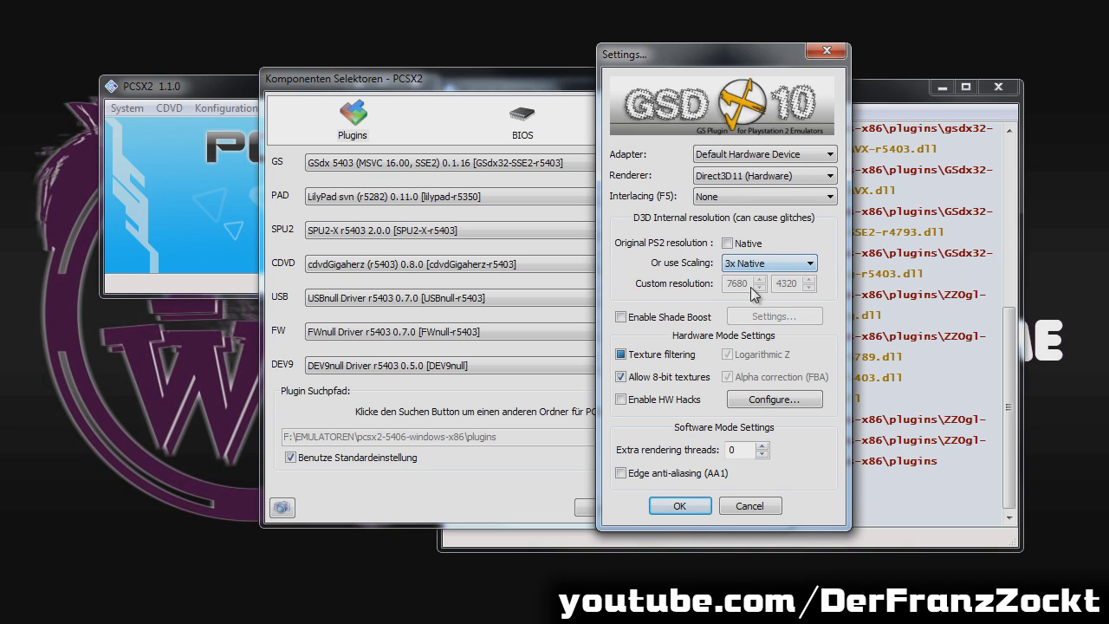
Try the Direct3D9 (Software) and Direct3D9 (Hardware) renderers, and set the renderer back to Direct3D11 (Hardware)
click(621, 355)
click(732, 177)
click(753, 201)
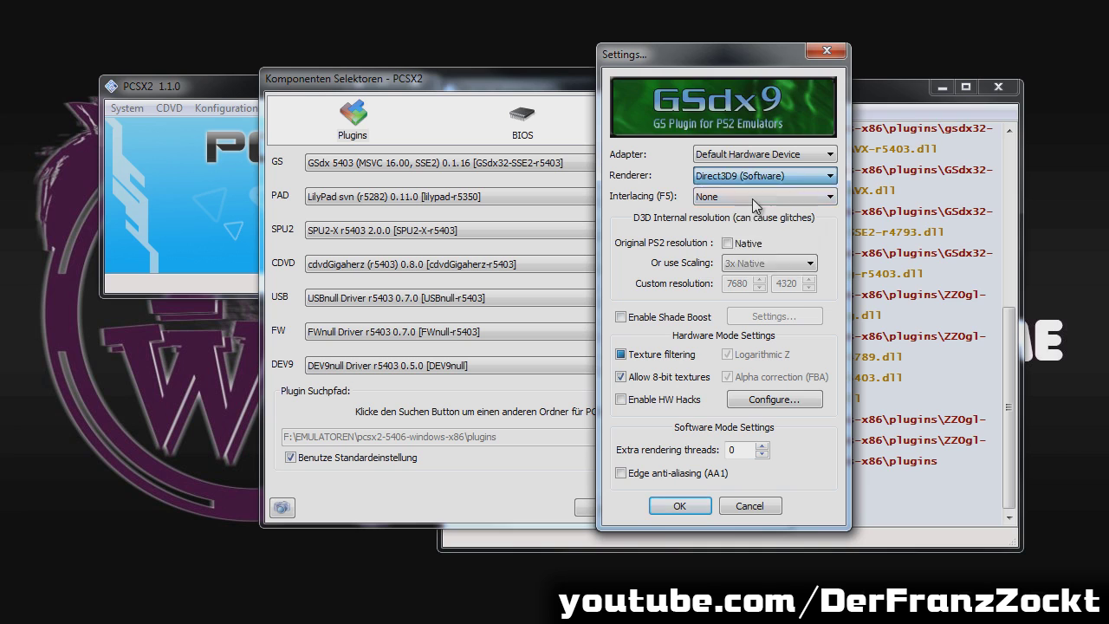
click(759, 177)
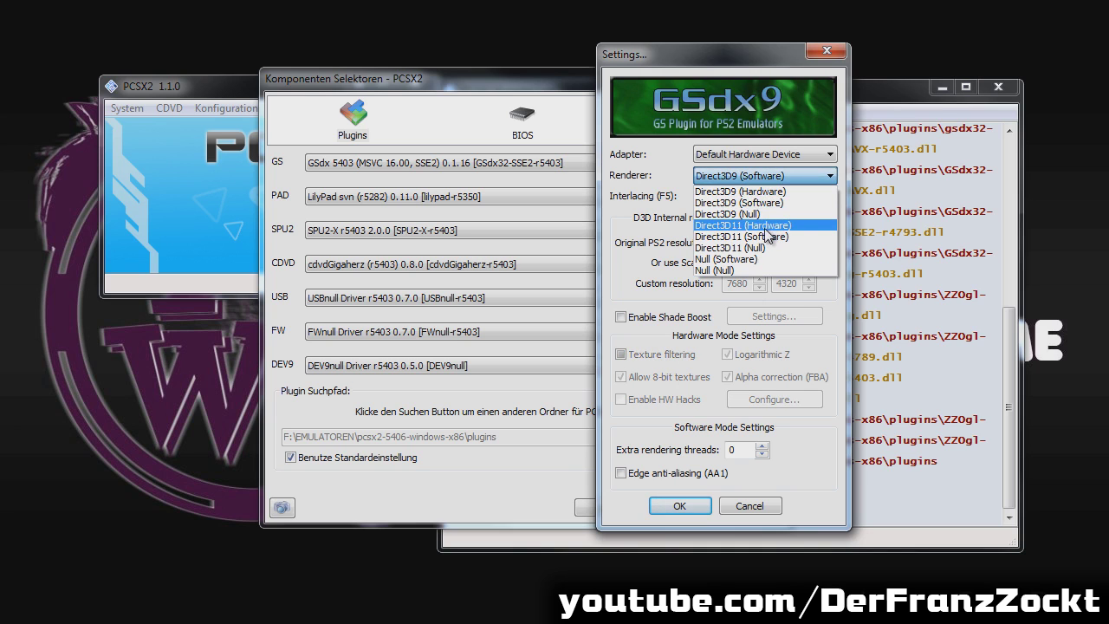
click(743, 192)
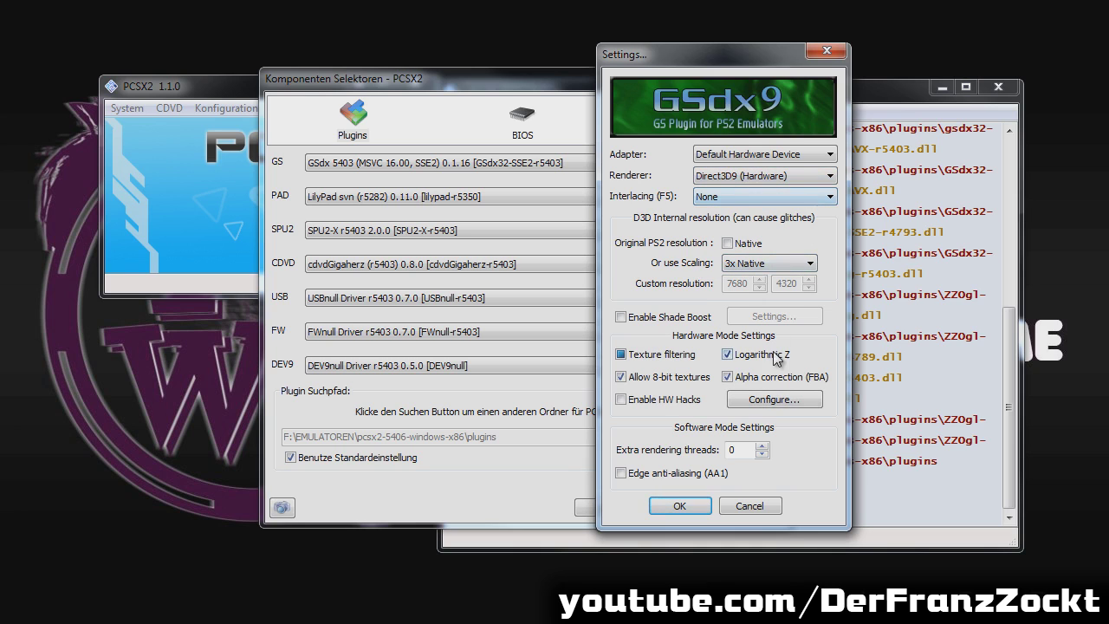
click(767, 175)
click(783, 227)
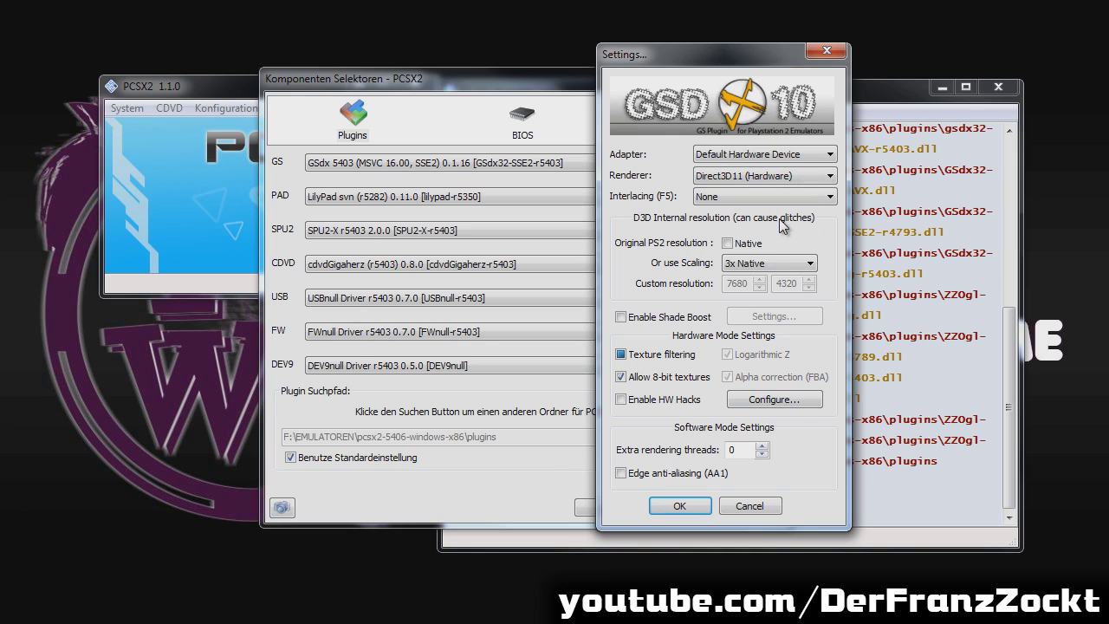
Review the options in the GS plugin's hardware hacks configuration, and close it and the plugin settings without saving
click(693, 405)
click(771, 407)
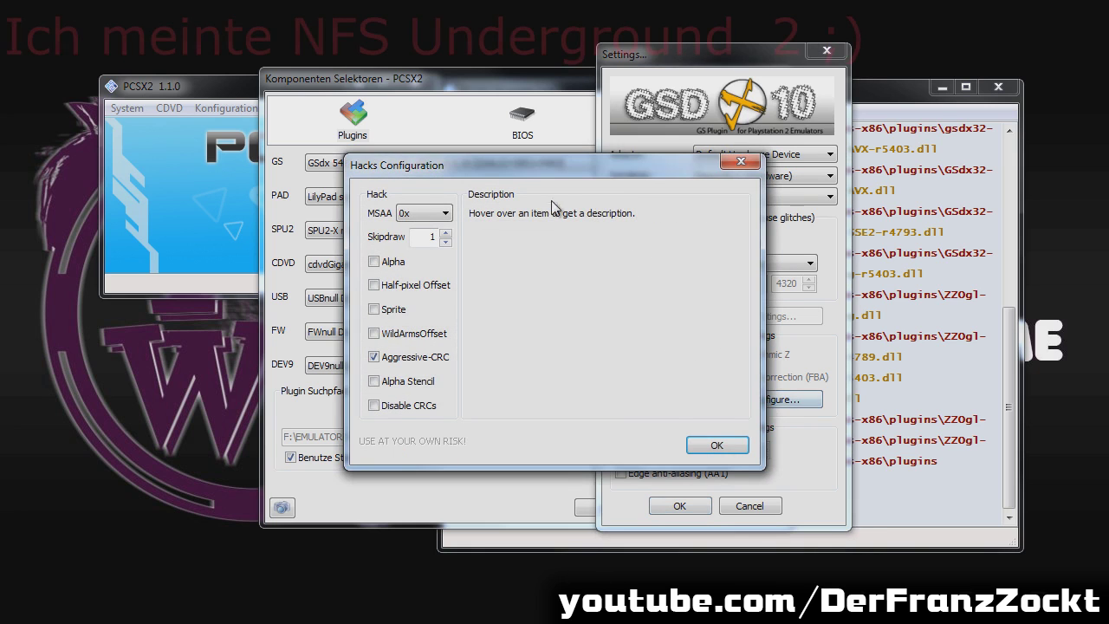
drag(519, 149, 526, 153)
mouse_move(394, 263)
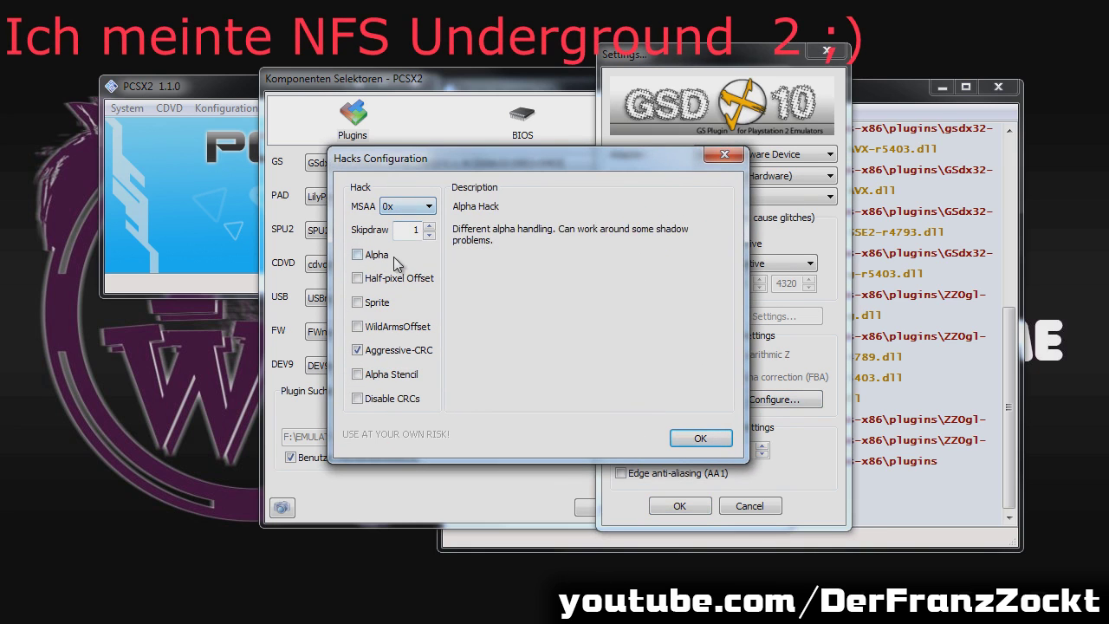
click(724, 155)
click(656, 399)
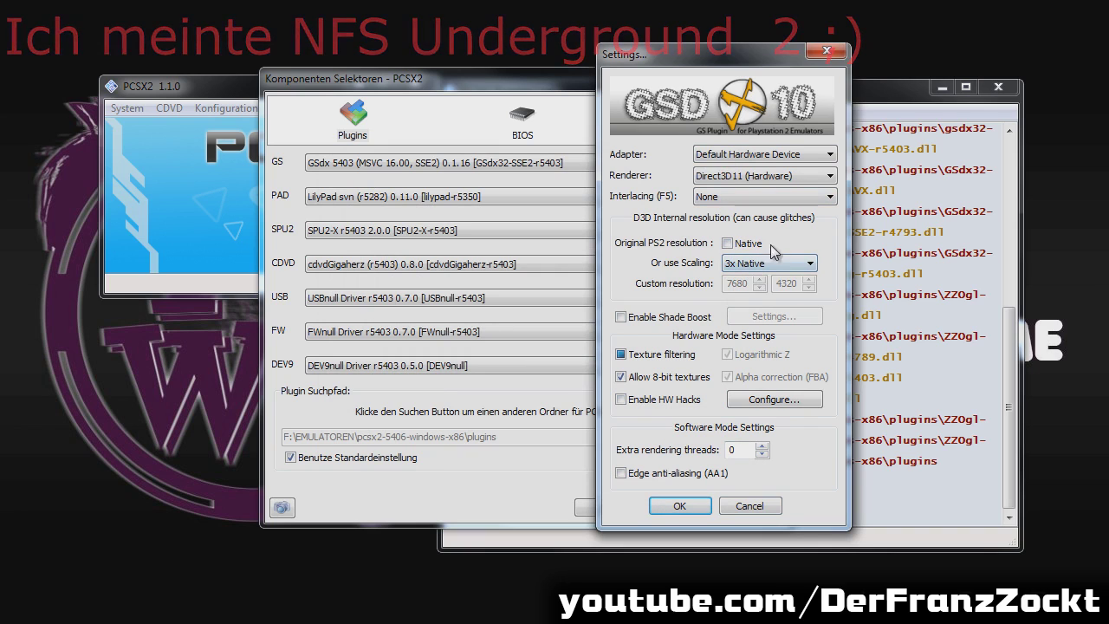
click(749, 506)
Open the LilyPad PAD plugin's configuration, review its General, Pad 1 and Pad 2 settings, and close it
click(420, 201)
click(272, 182)
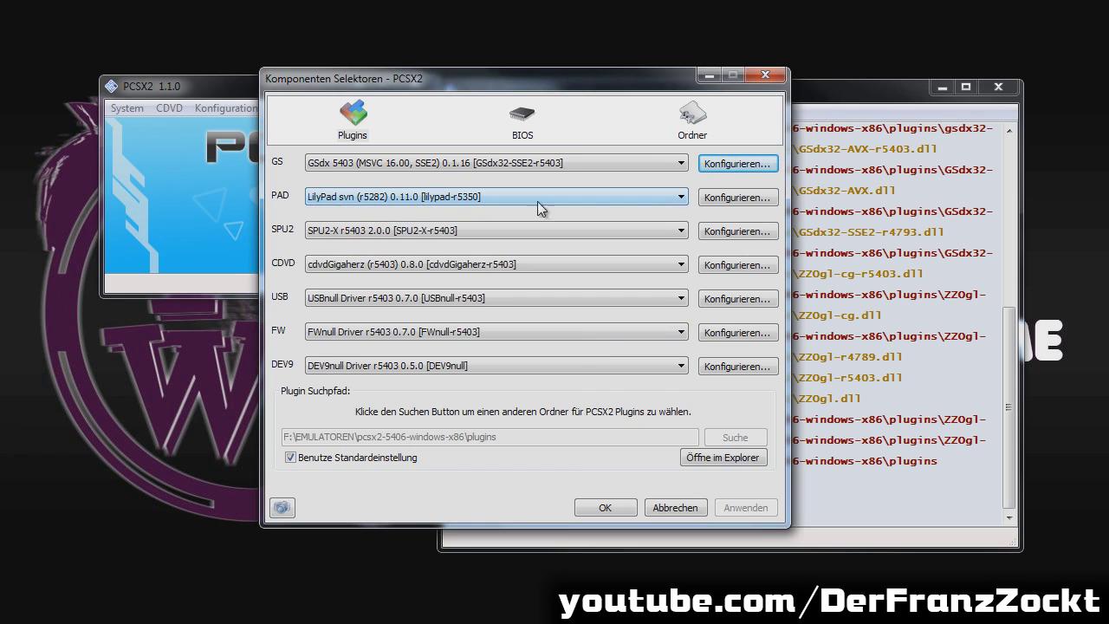
click(739, 200)
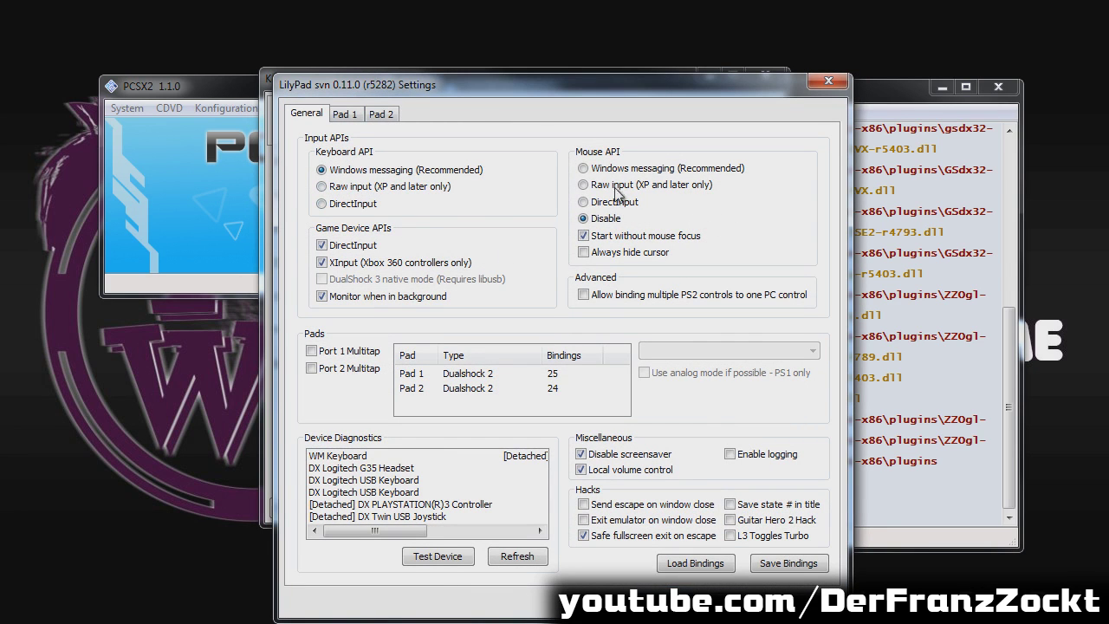
click(344, 115)
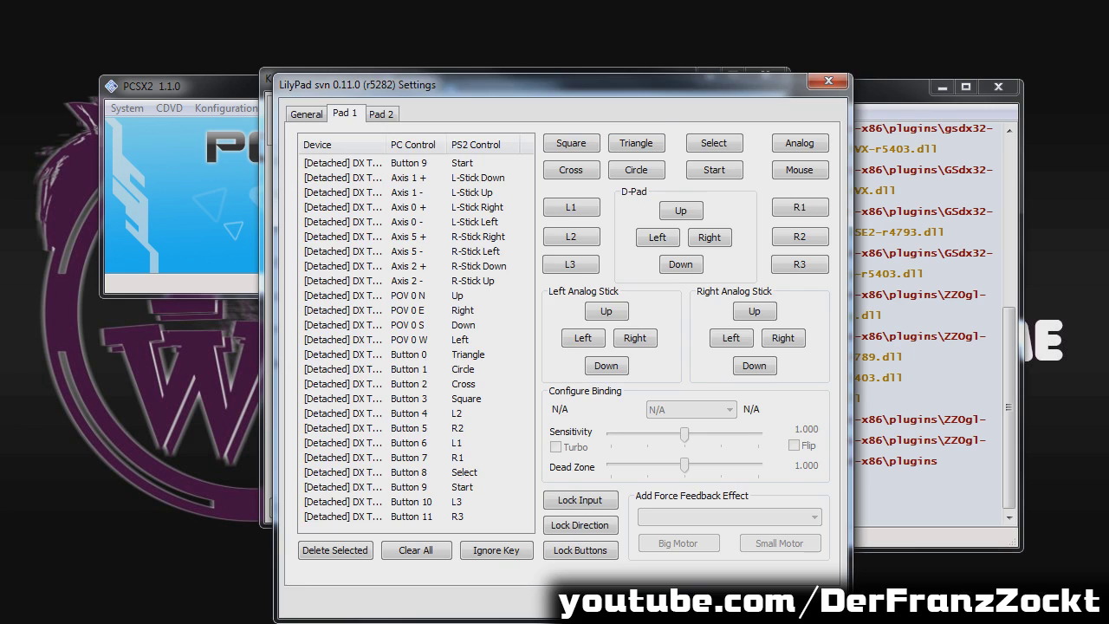
key(Return)
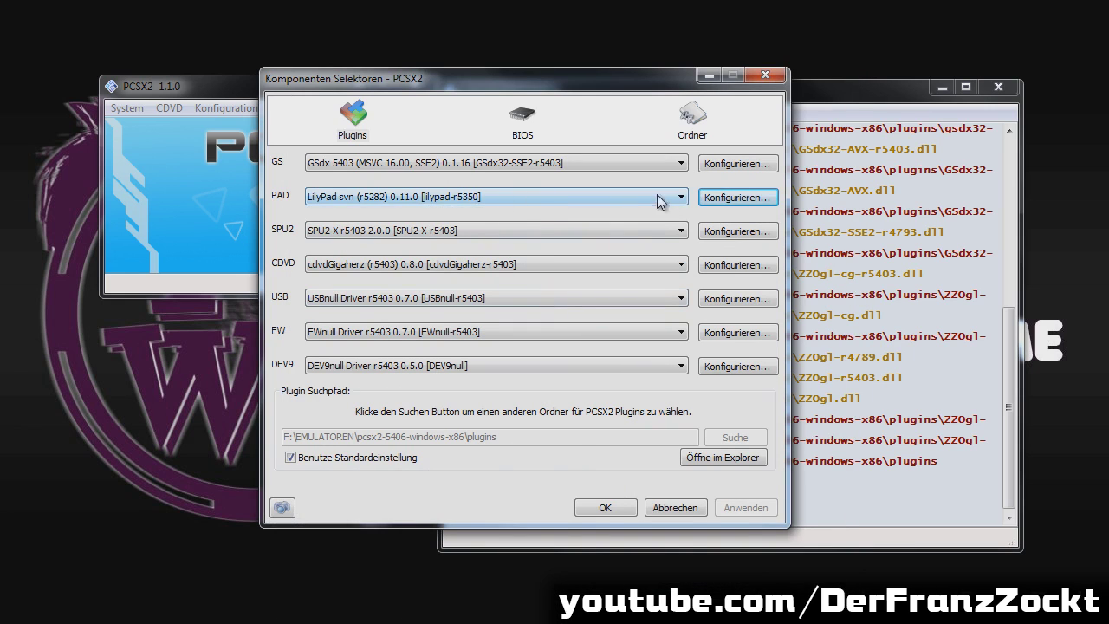
click(719, 197)
click(383, 115)
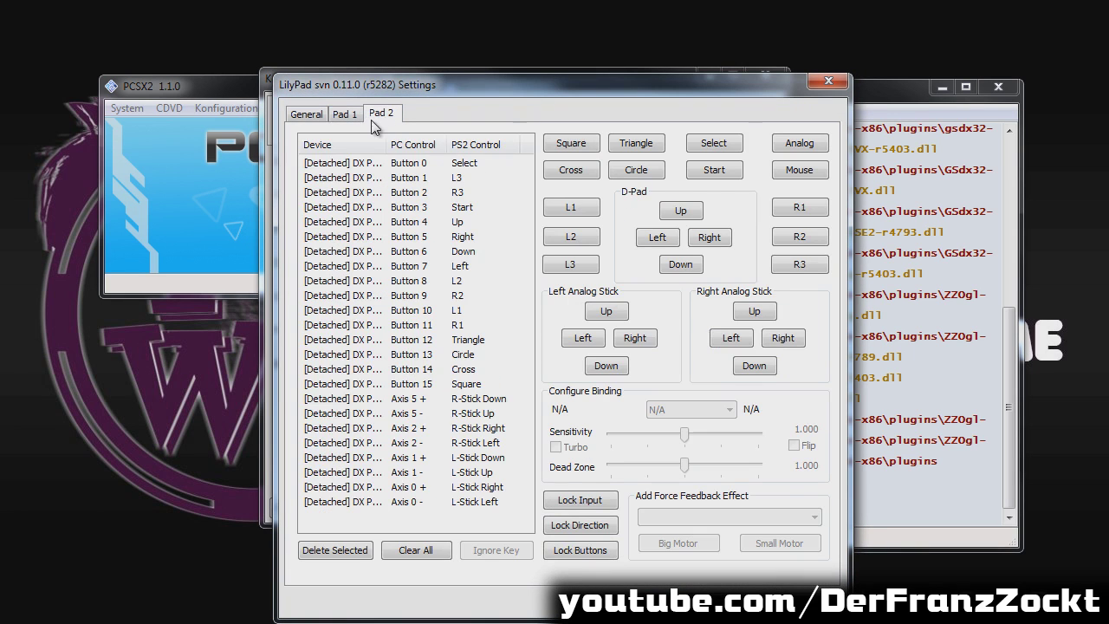
click(834, 85)
Open the SPU2-X plugin's configuration and check the output modules, keeping 1 - XAudio 2 (Recommended)
click(461, 228)
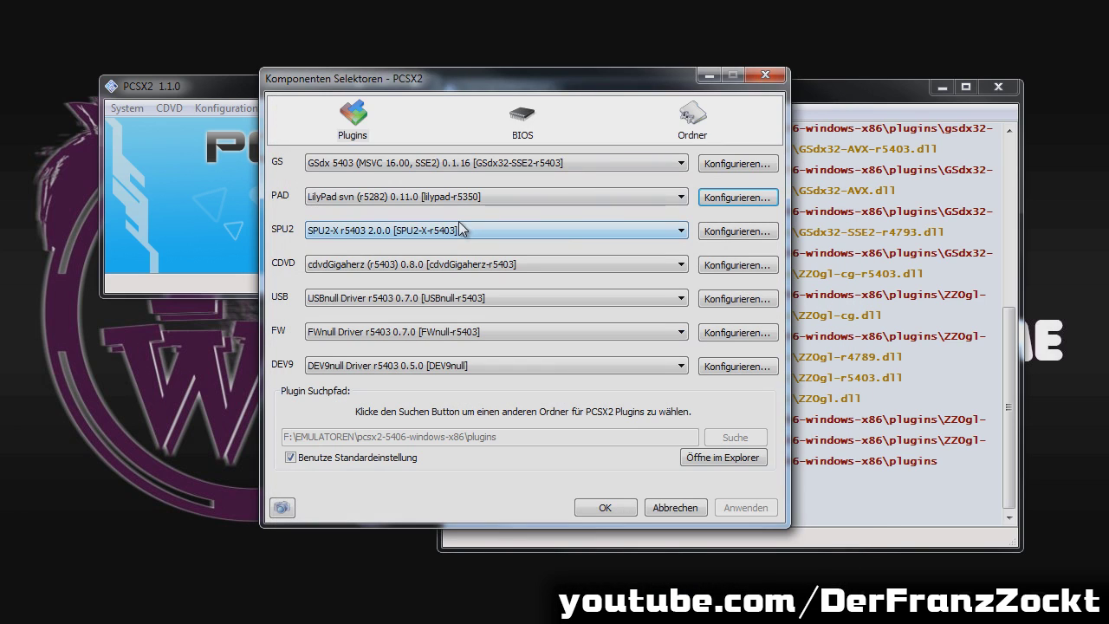
click(334, 237)
click(306, 232)
click(308, 230)
click(288, 233)
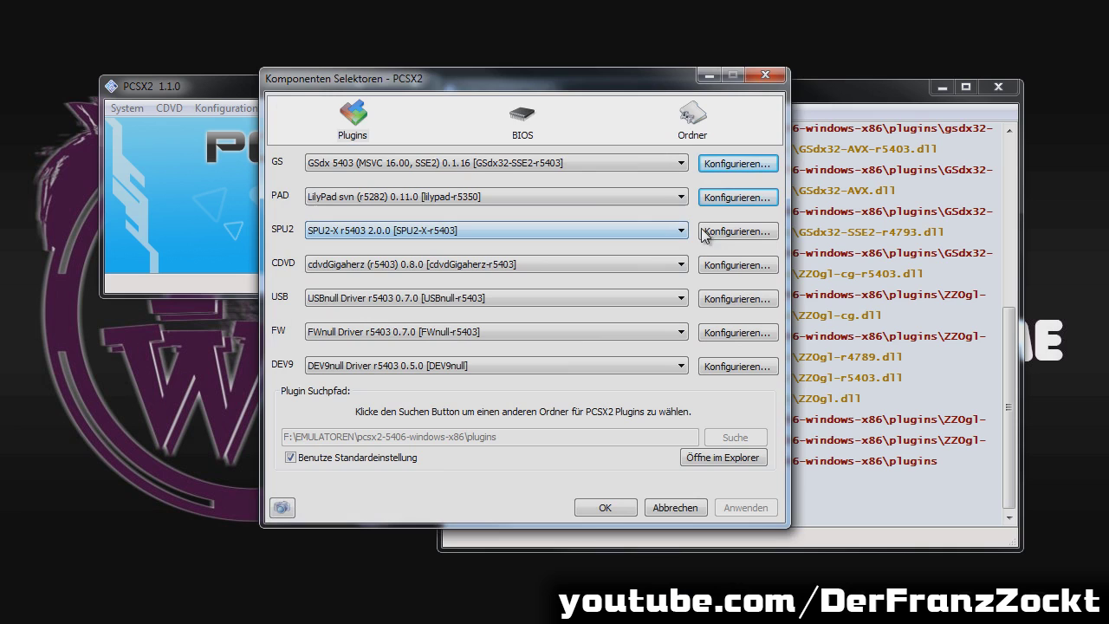
click(706, 231)
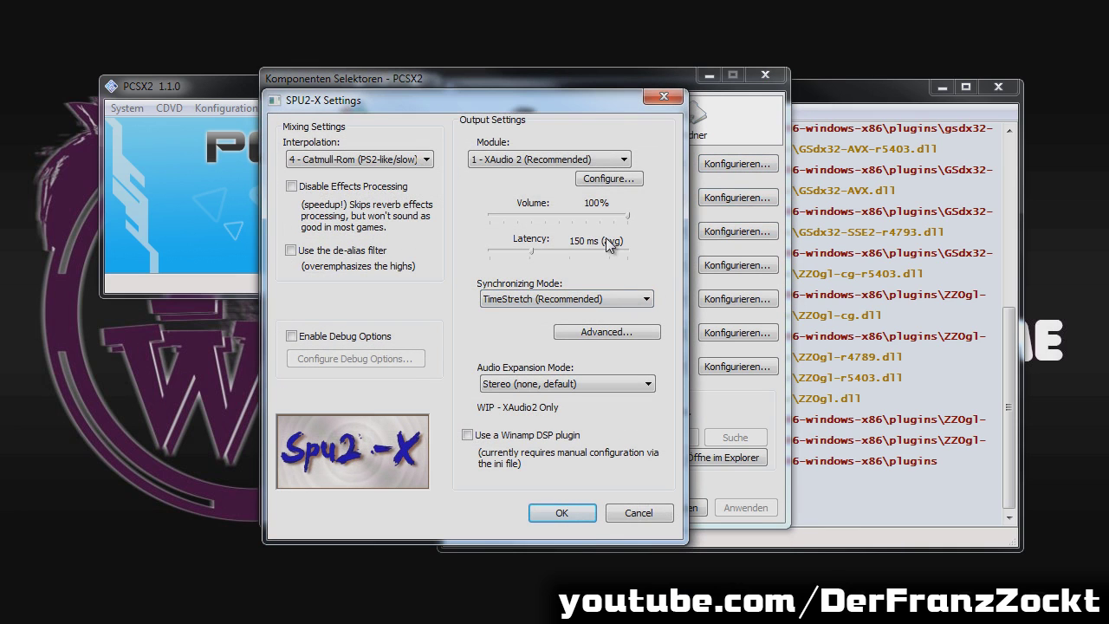
click(622, 158)
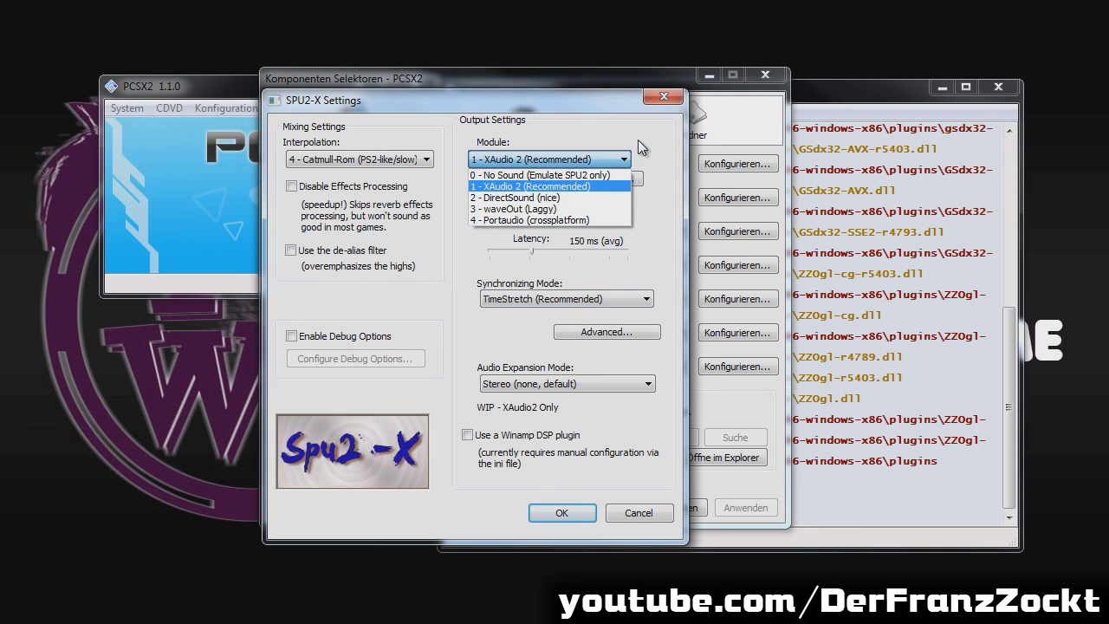
click(572, 183)
Inspect the synchronizing mode and interpolation choices of SPU2-X, and cancel its settings without changes
click(556, 304)
click(660, 277)
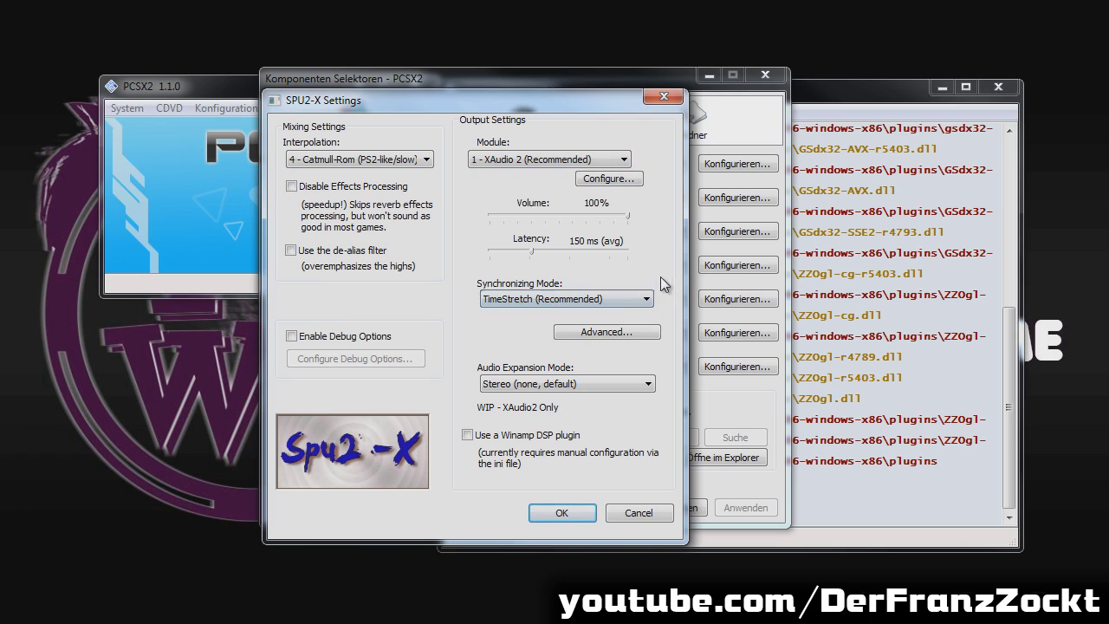
click(544, 297)
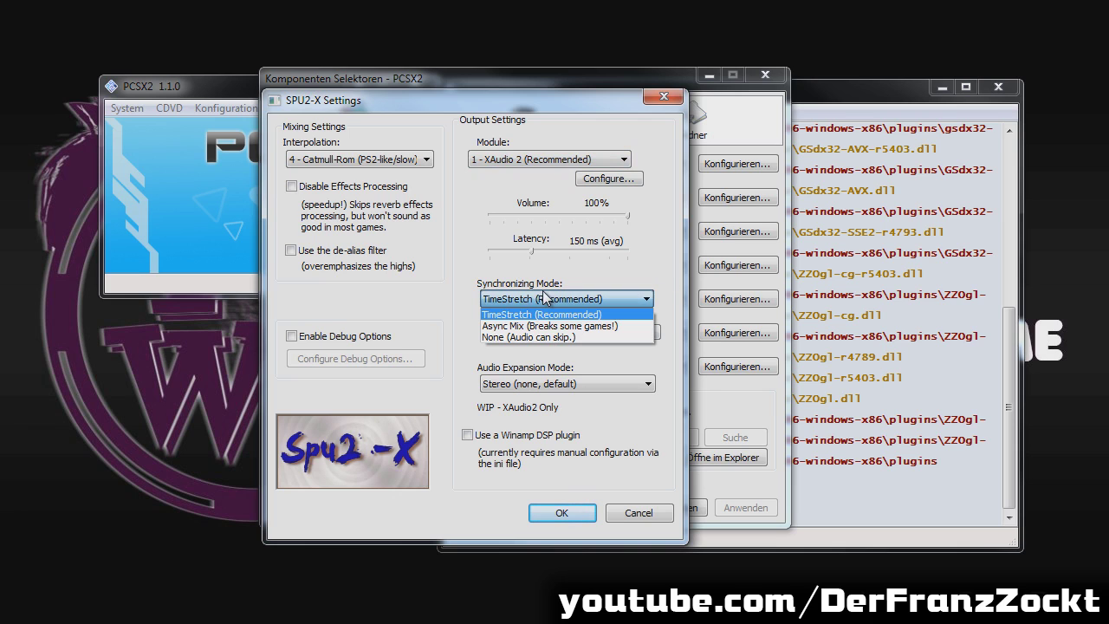
click(453, 300)
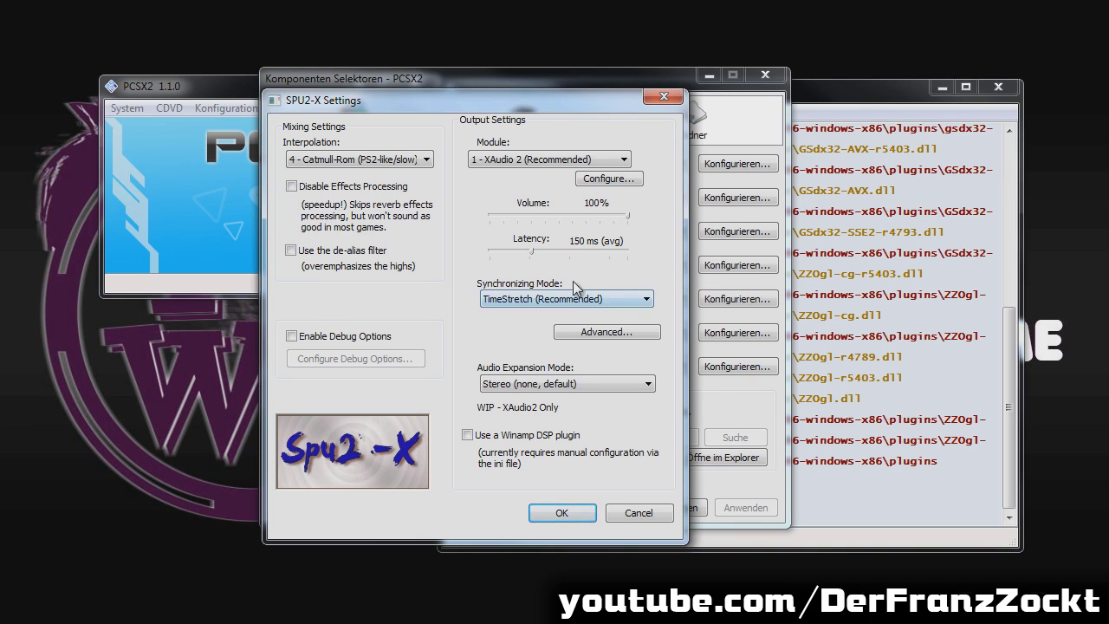
click(425, 159)
click(435, 145)
click(648, 514)
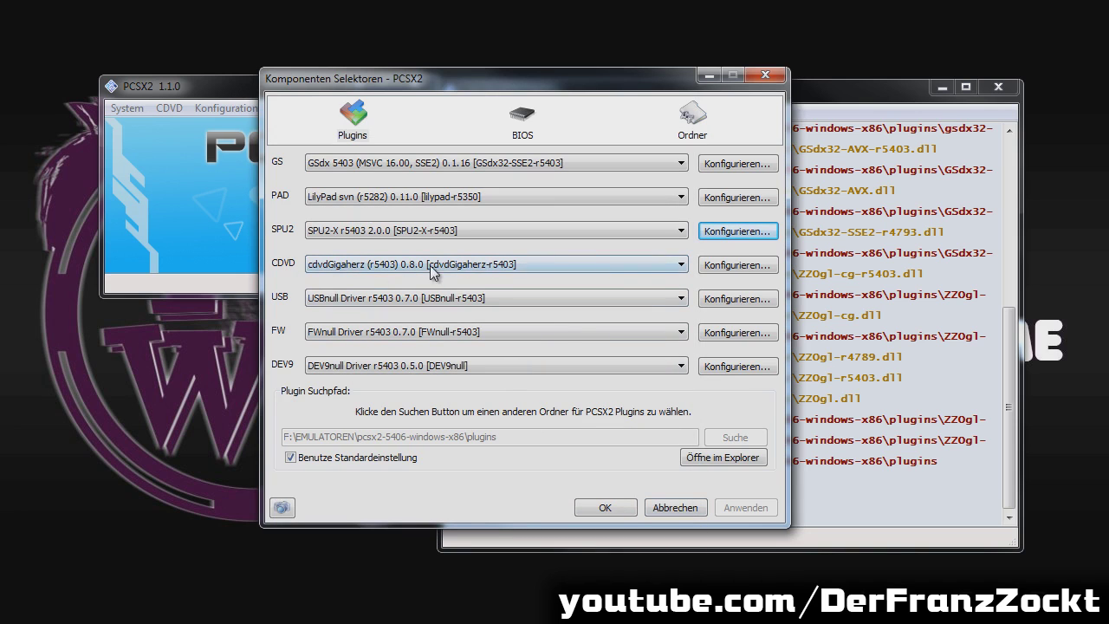
Open the cdvdGigaherz configuration, check the source drive selection, and close it without saving
click(712, 265)
click(400, 151)
click(395, 135)
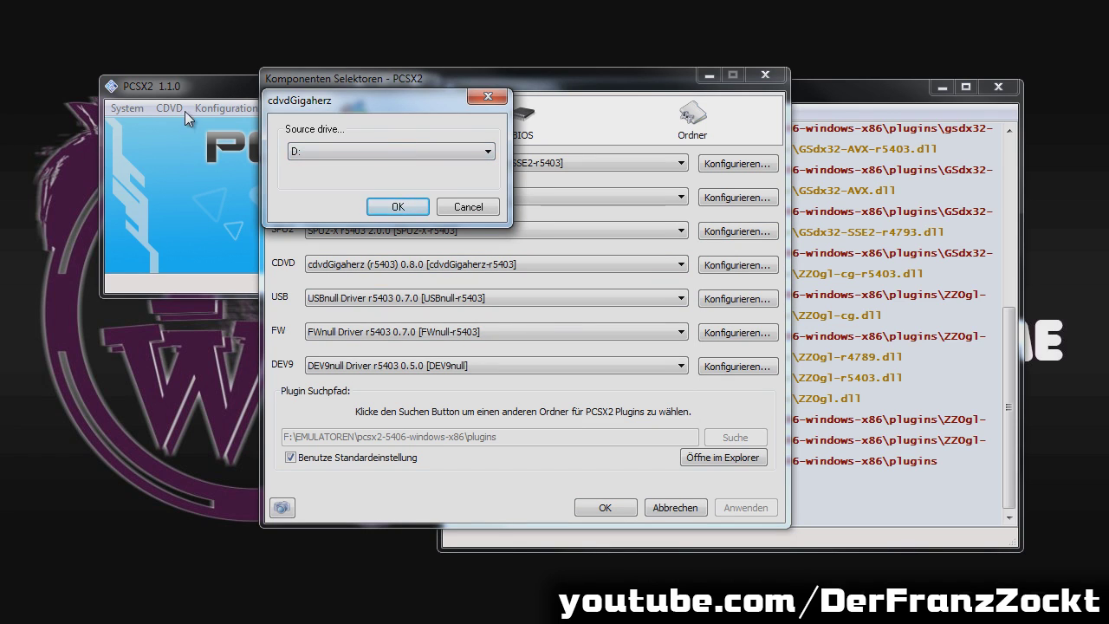
drag(268, 111, 317, 156)
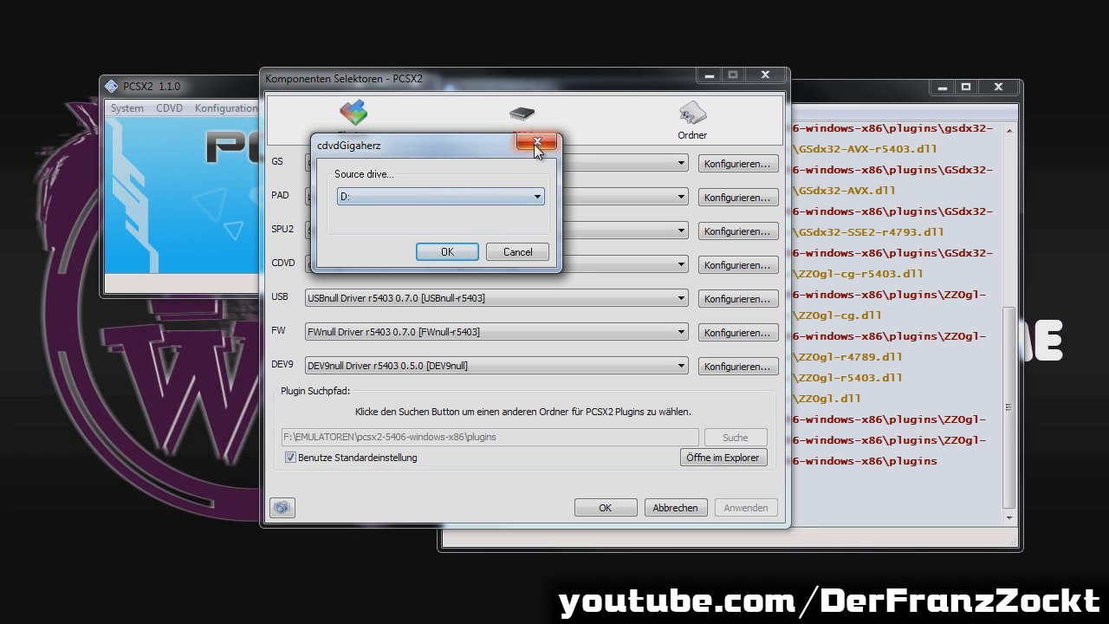
click(536, 144)
Review the available USB plugins, open and dismiss the USBnull configuration, and leave the plugin selection as it is
click(443, 297)
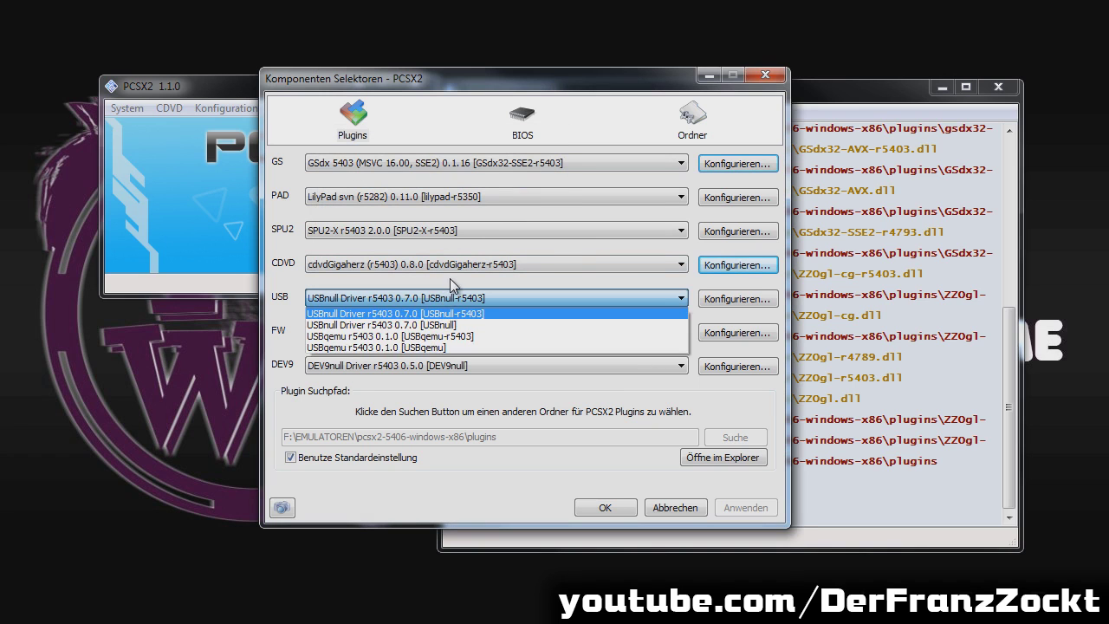
click(350, 298)
click(389, 301)
click(392, 291)
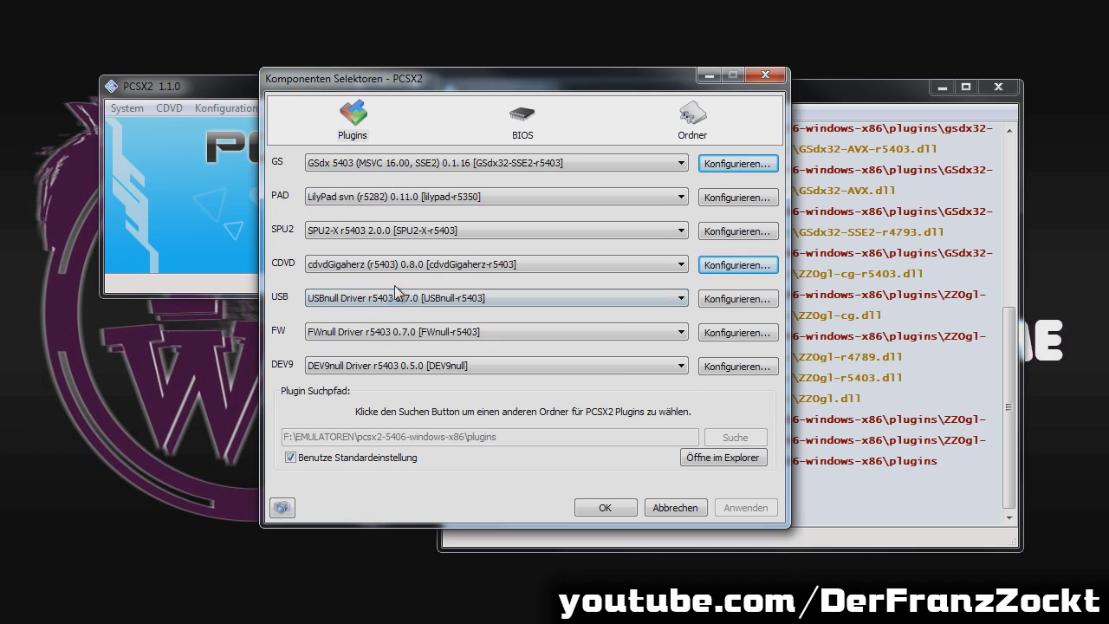
click(728, 327)
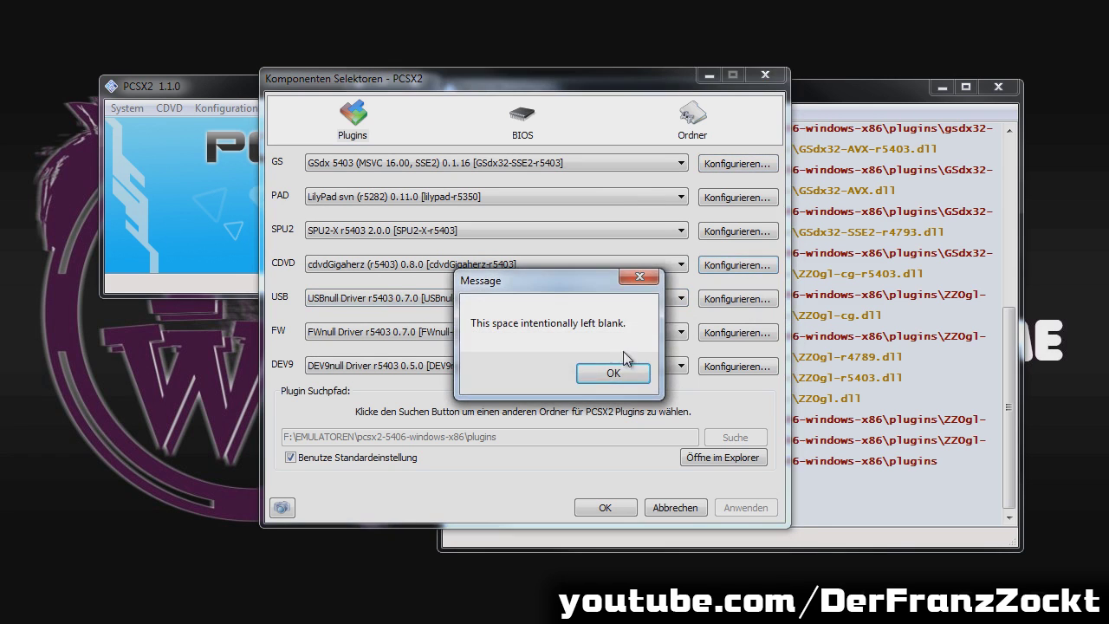
click(614, 372)
click(552, 299)
click(534, 299)
click(526, 303)
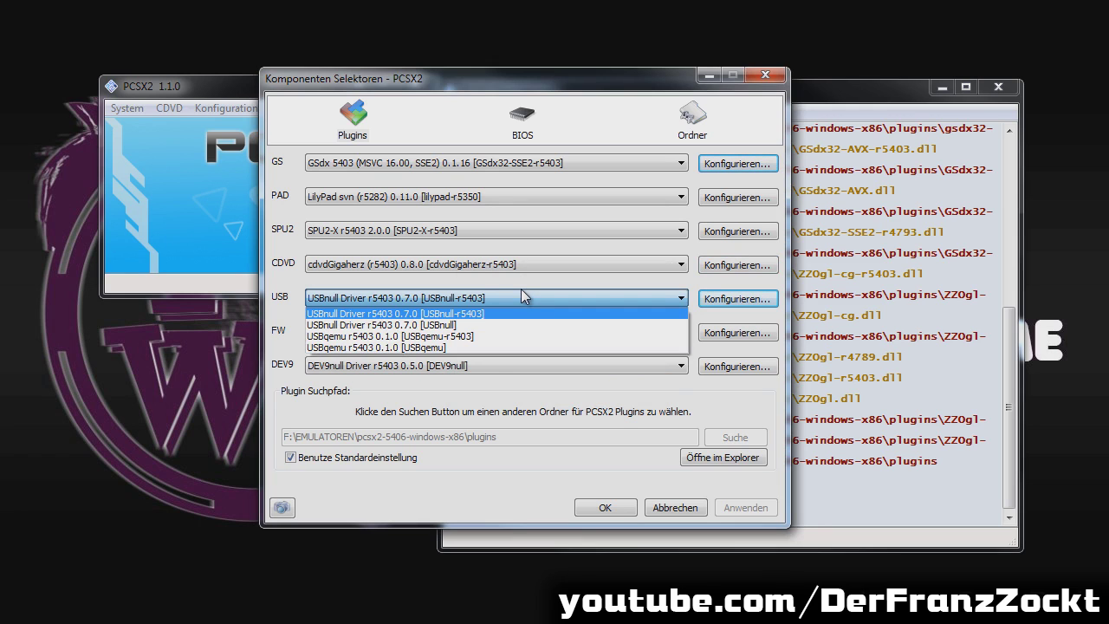
click(520, 293)
click(492, 329)
click(491, 322)
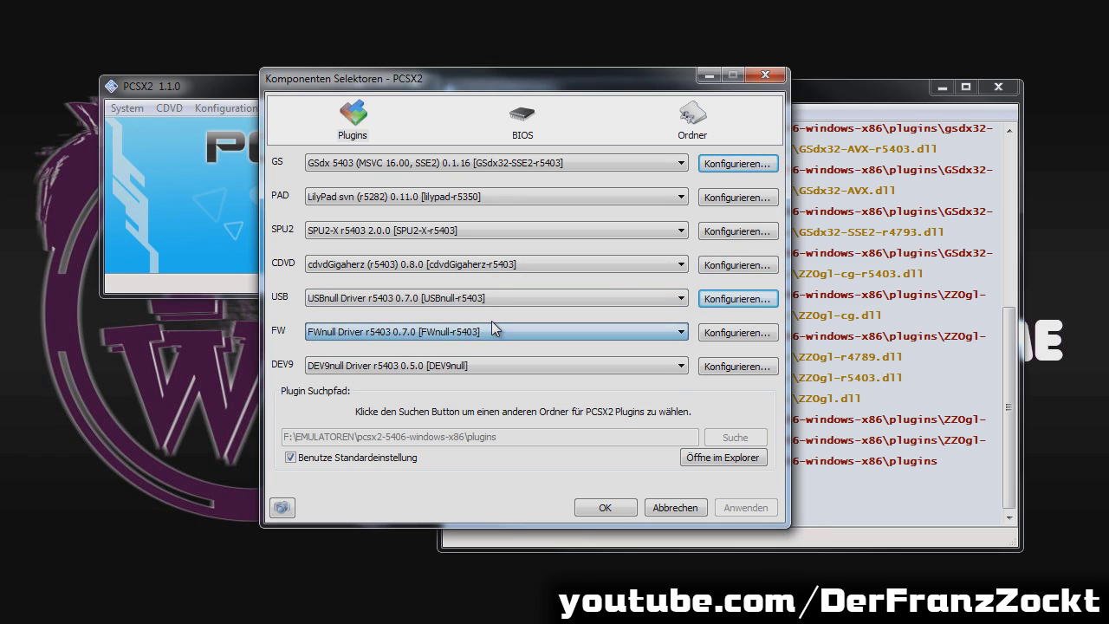
Open and dismiss the FW plugin's configuration, and look over the selected DEV9 plugin
click(710, 332)
click(630, 371)
click(508, 371)
click(293, 373)
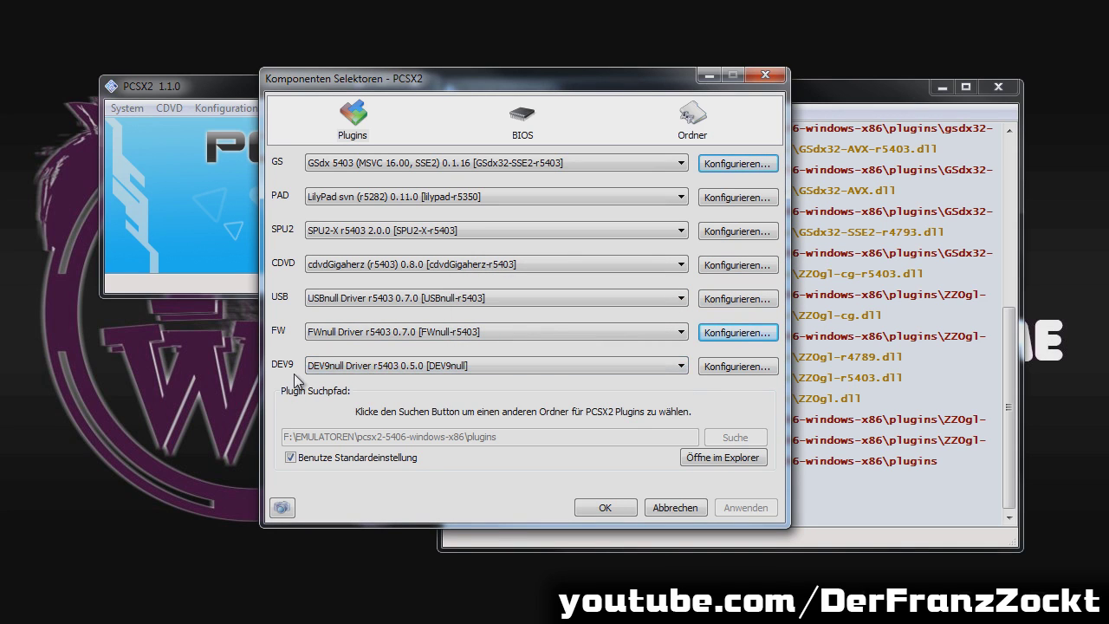
click(336, 371)
click(292, 371)
click(342, 369)
click(294, 369)
click(466, 366)
click(385, 366)
Review the BIOS ROM and folder pages, and cancel the component selector without saving
click(522, 121)
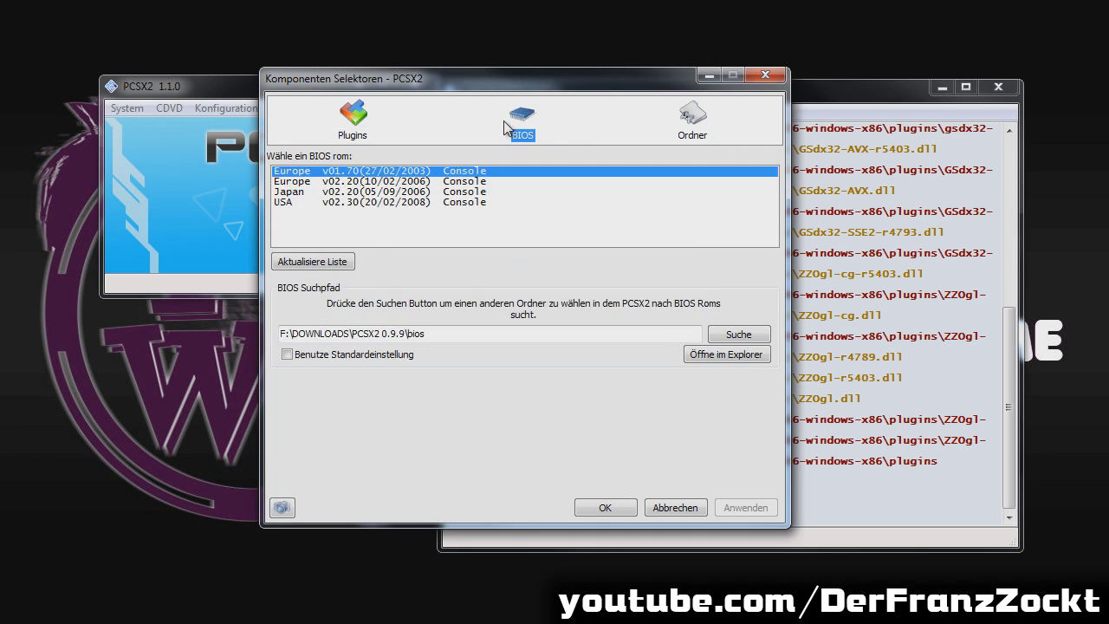
click(688, 121)
click(675, 507)
Enable Multitap 1 and turn it off again
click(222, 109)
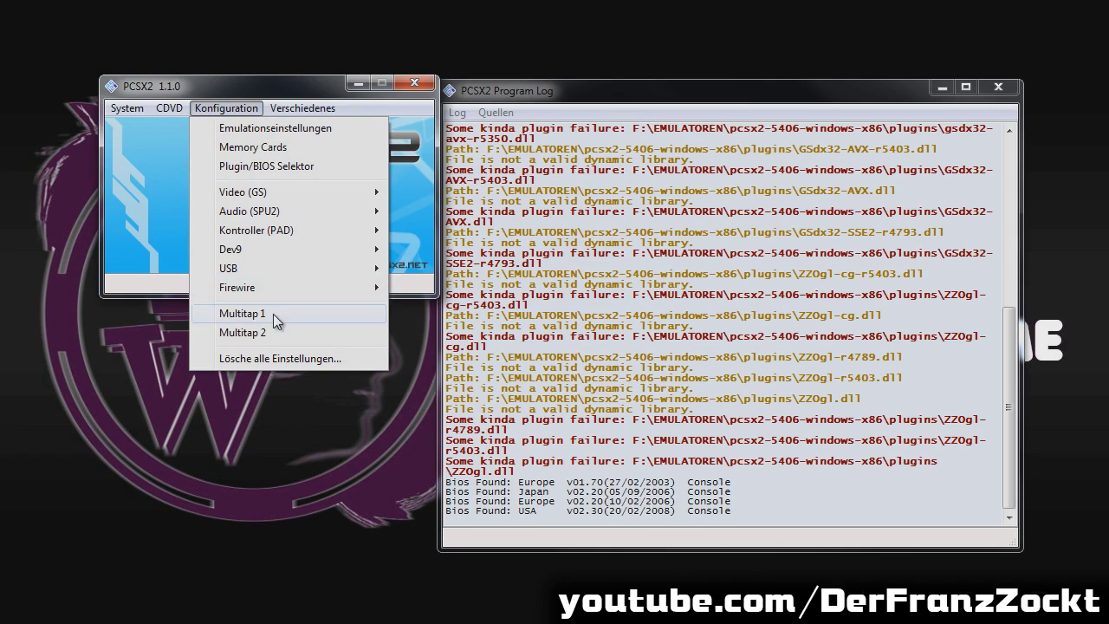
click(273, 314)
click(226, 108)
click(244, 314)
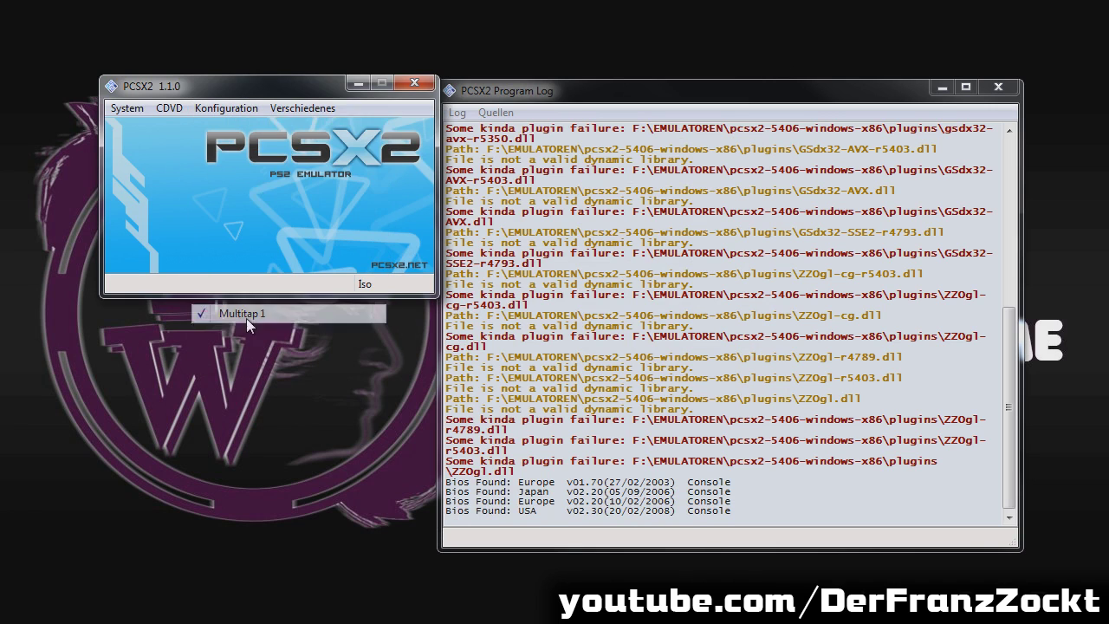
click(302, 108)
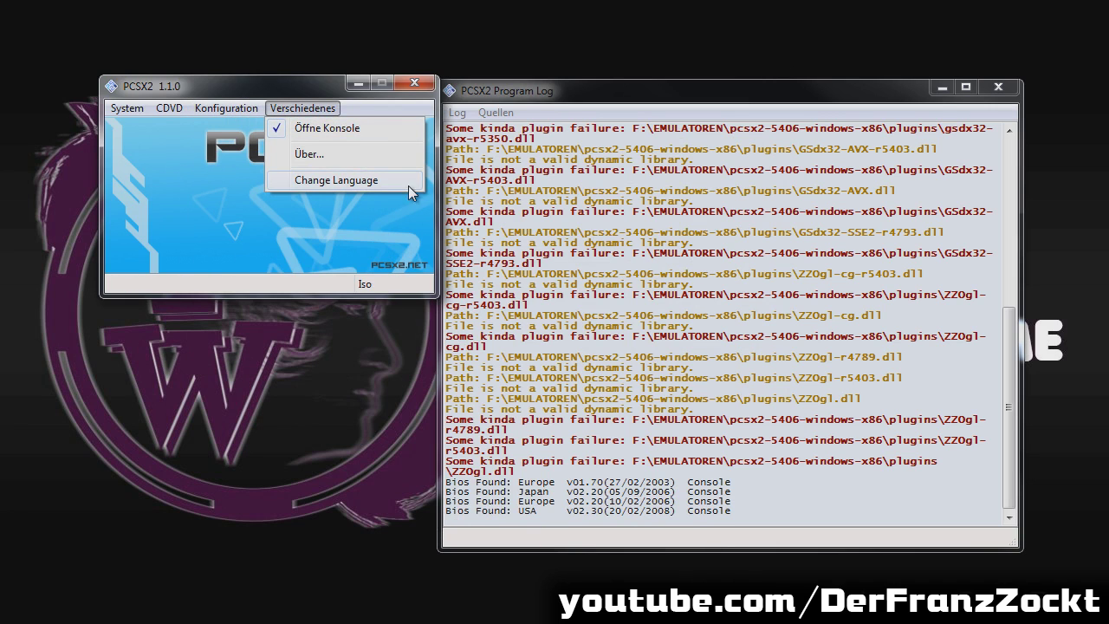
mouse_move(153, 104)
mouse_move(227, 107)
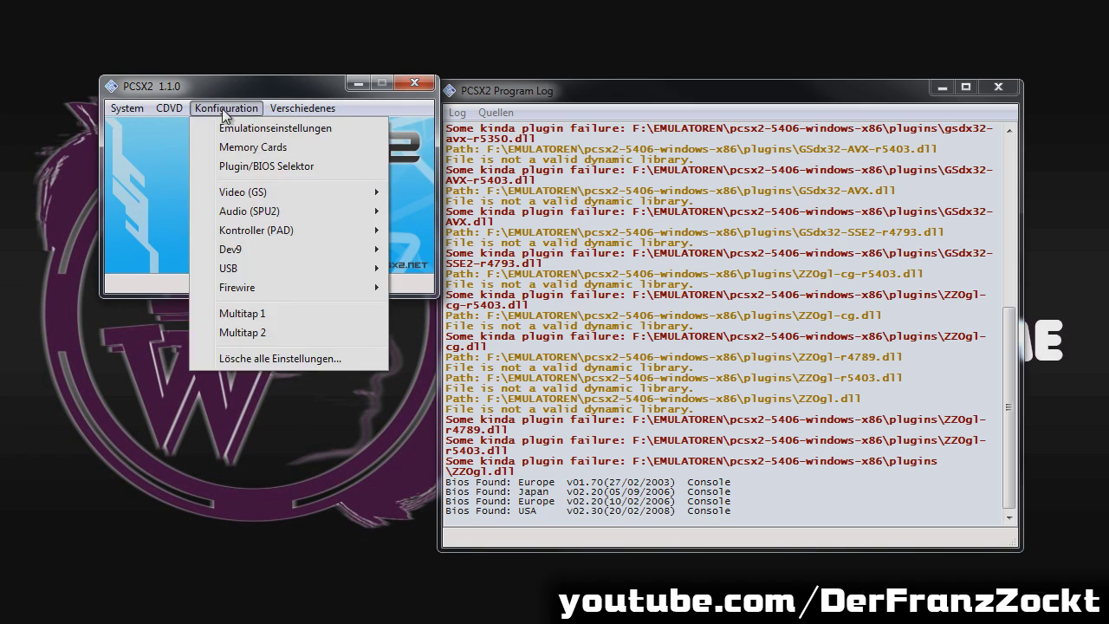
click(186, 88)
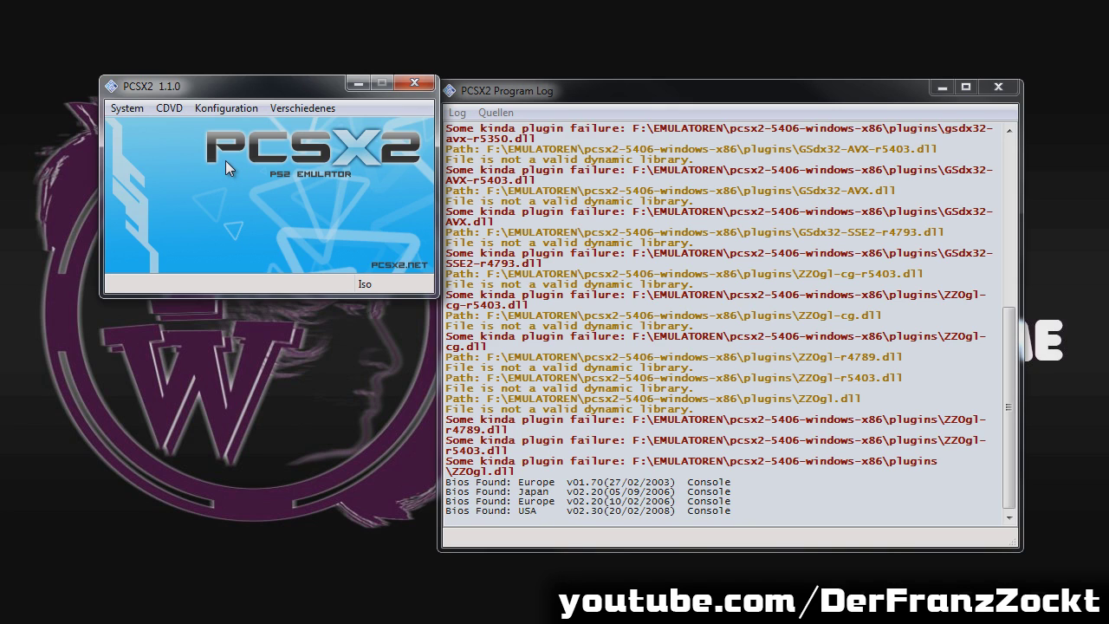
drag(267, 93, 225, 91)
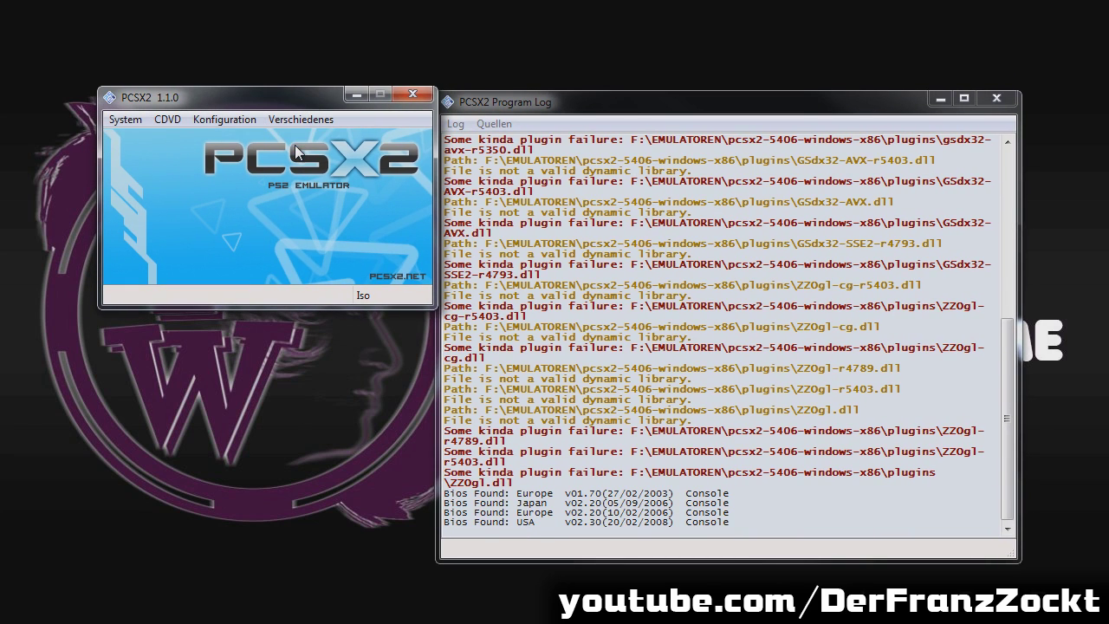
click(174, 118)
click(187, 102)
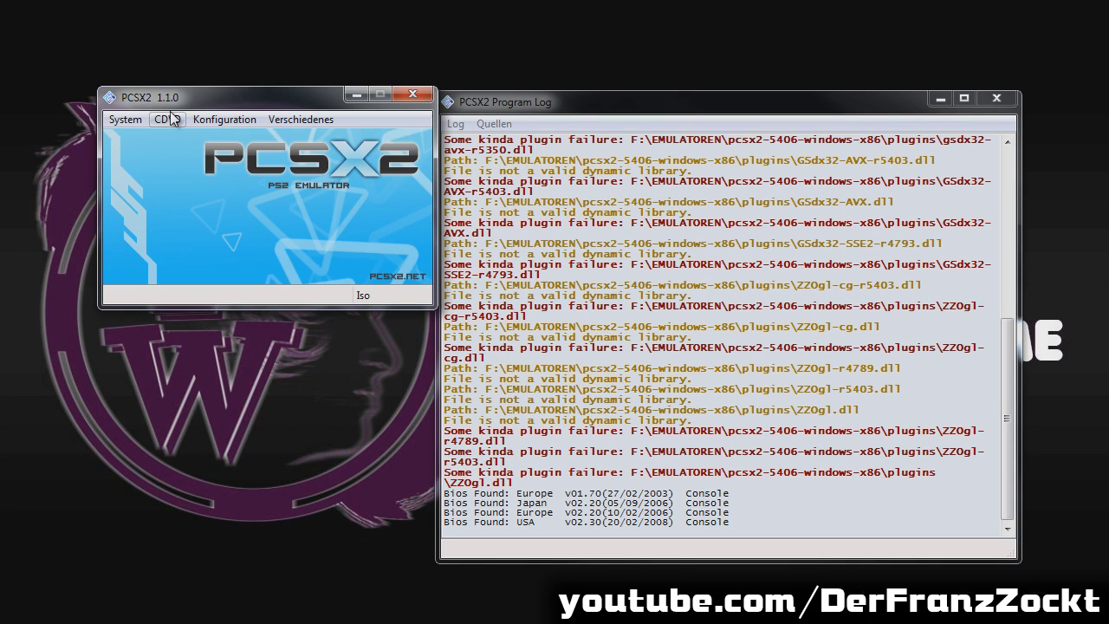